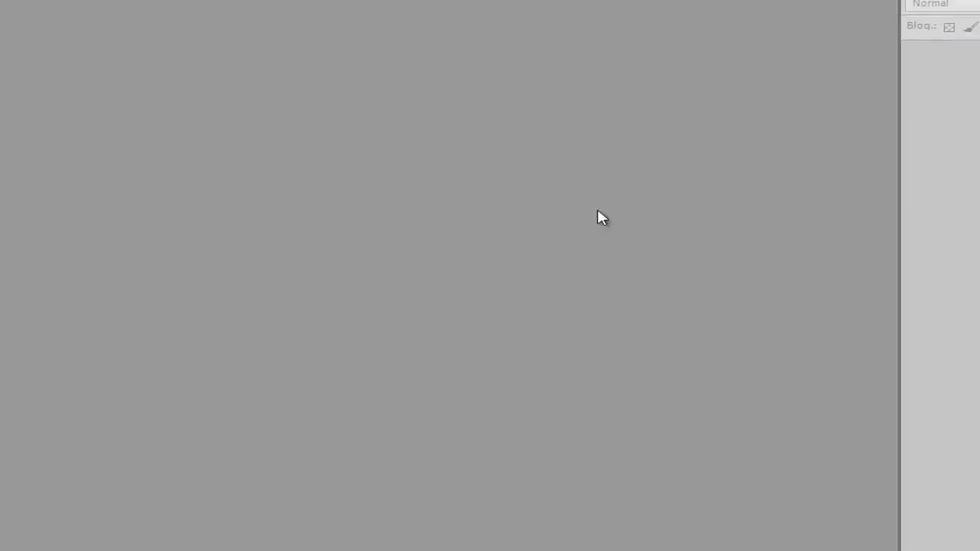
# Step: Open the portrait photo Imagen.jpg through Archivo > Abrir
pyautogui.click(48, 2)
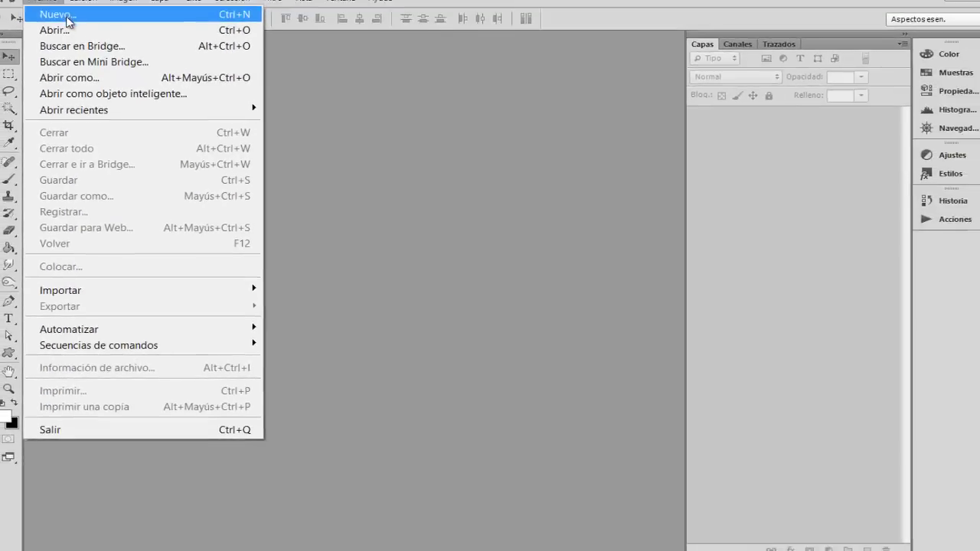
pyautogui.click(65, 36)
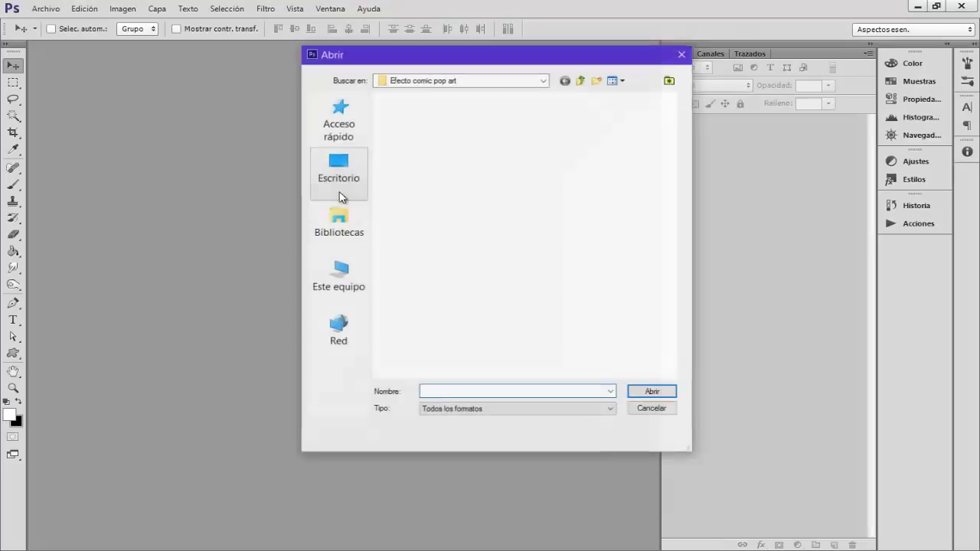
pyautogui.click(474, 129)
pyautogui.click(643, 391)
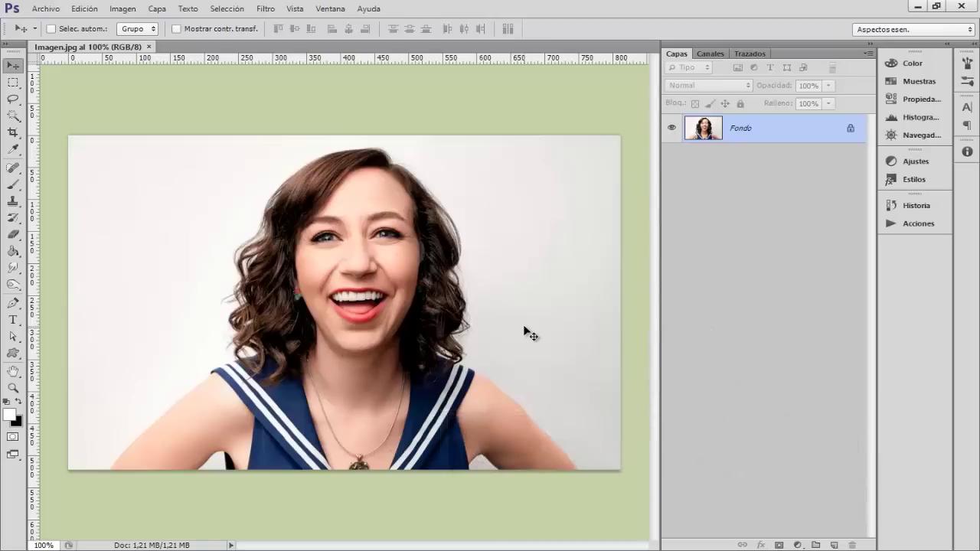
# Step: Duplicate the Fondo layer and name the copy 72
pyautogui.hotkey('ctrl', 'j')
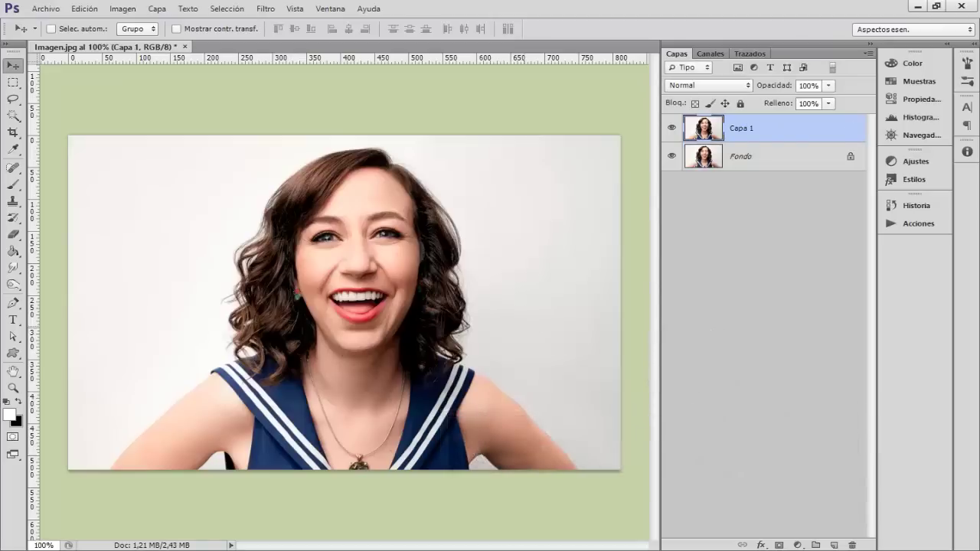
pyautogui.doubleClick(742, 129)
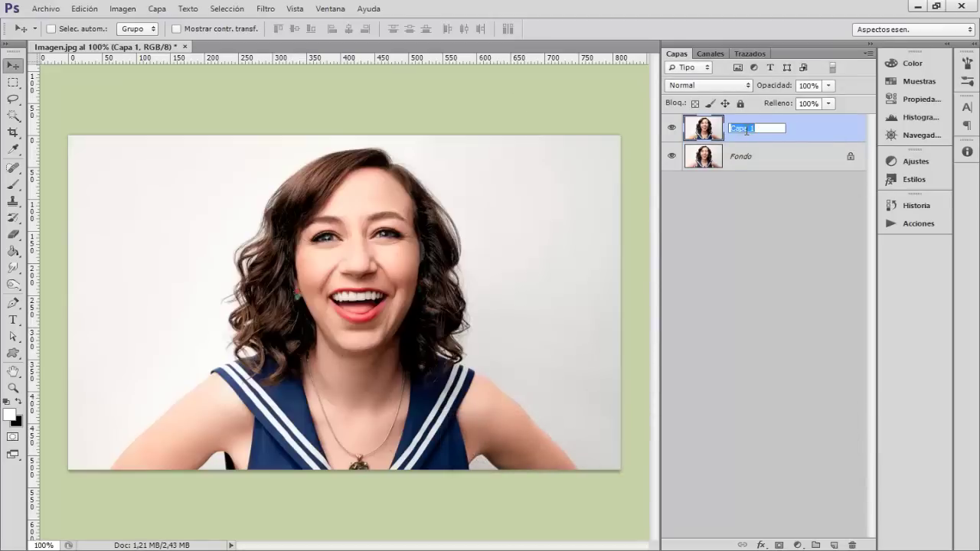
pyautogui.write('72')
pyautogui.press('Return')
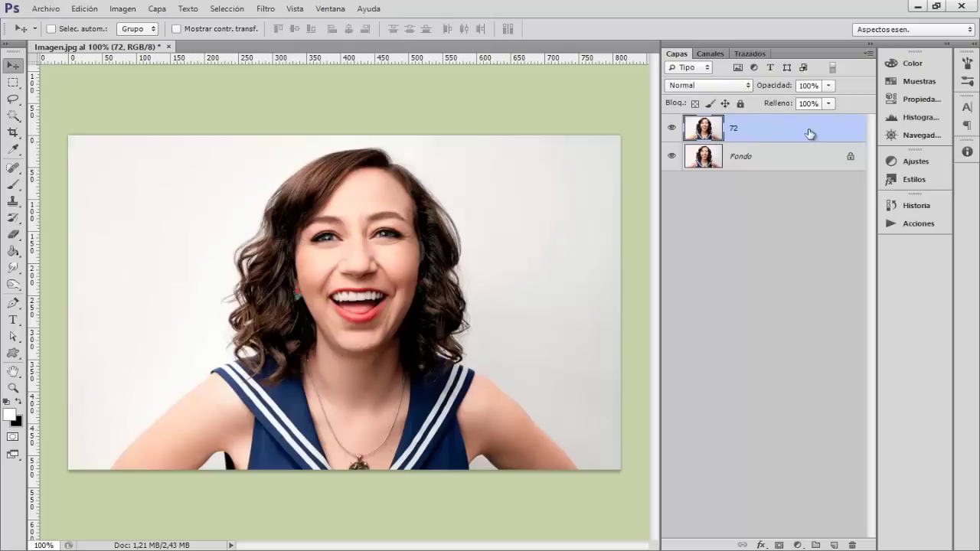
# Step: Check the image size (812×522 px at 72 ppi) and cancel without changes
pyautogui.click(123, 9)
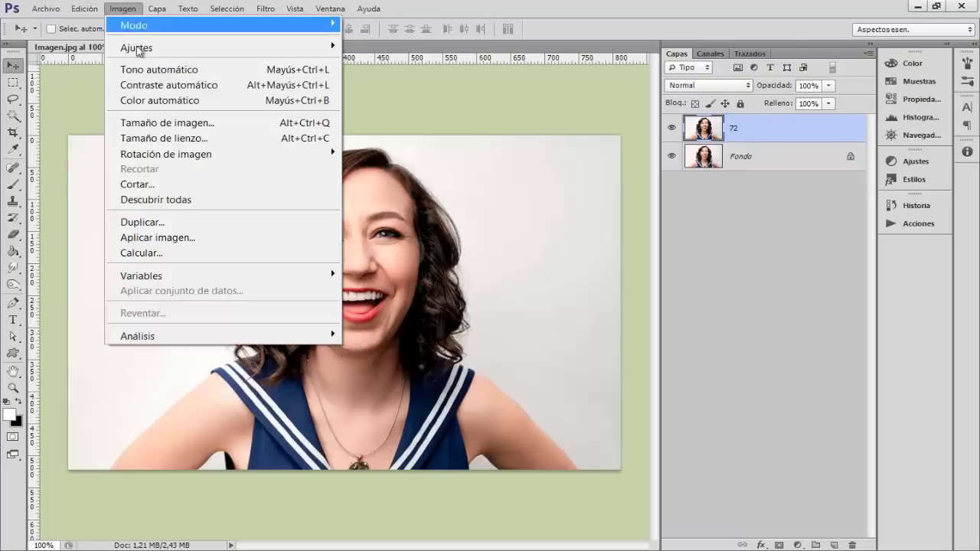
pyautogui.click(163, 122)
pyautogui.doubleClick(409, 254)
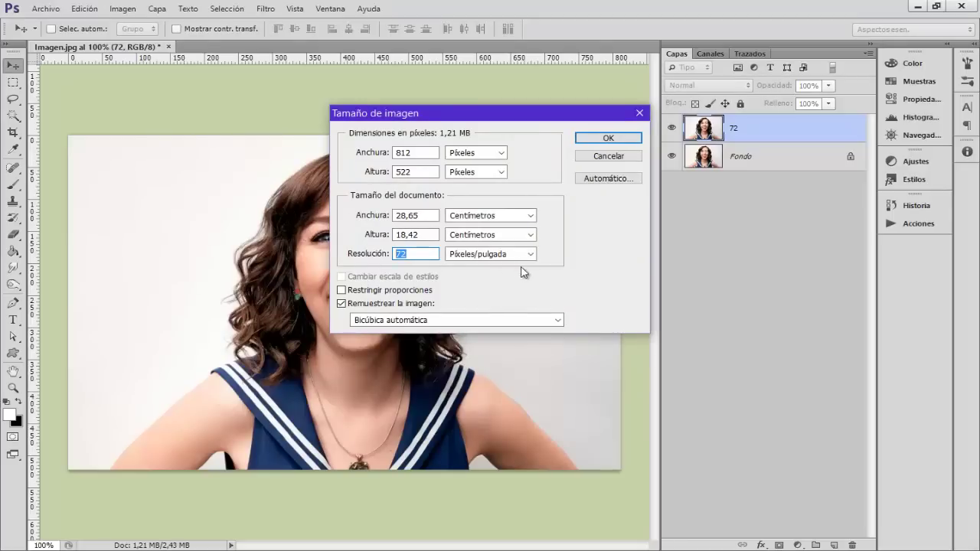
pyautogui.click(608, 157)
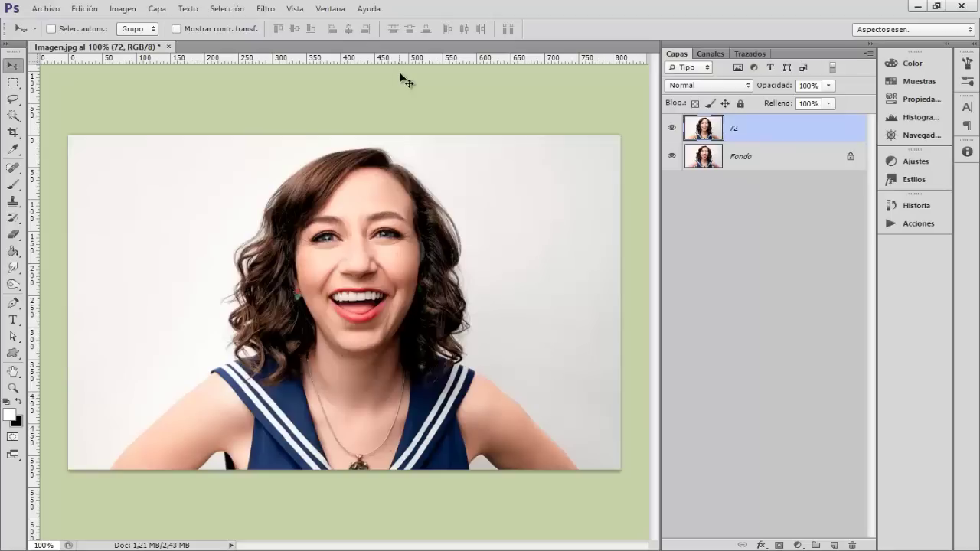
pyautogui.click(266, 9)
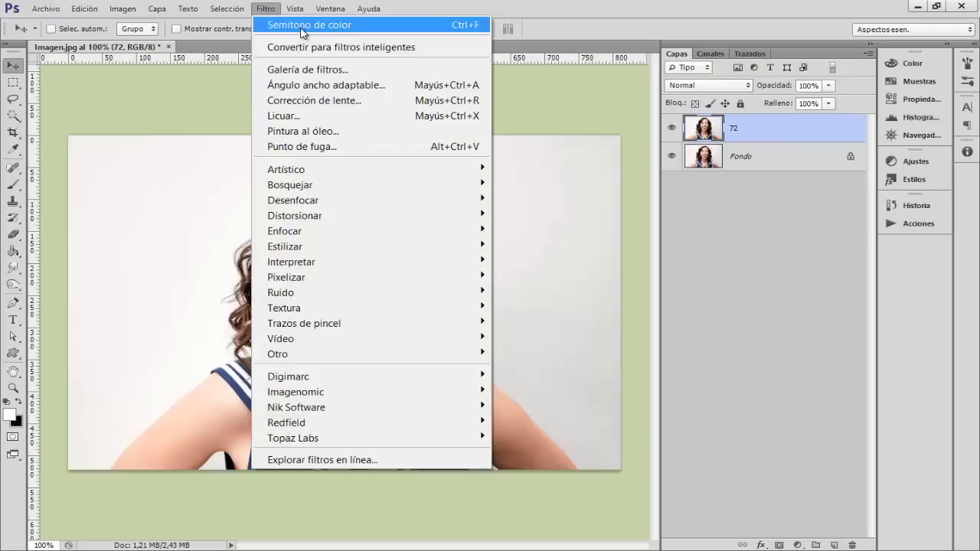
# Step: Apply Semitono de color to layer 72, hide it, and select Fondo
pyautogui.click(367, 26)
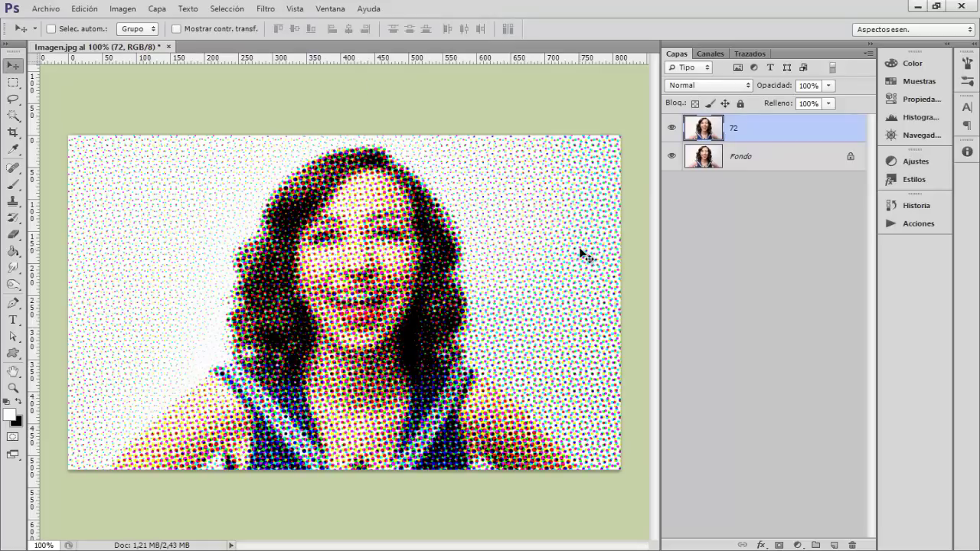
pyautogui.click(671, 127)
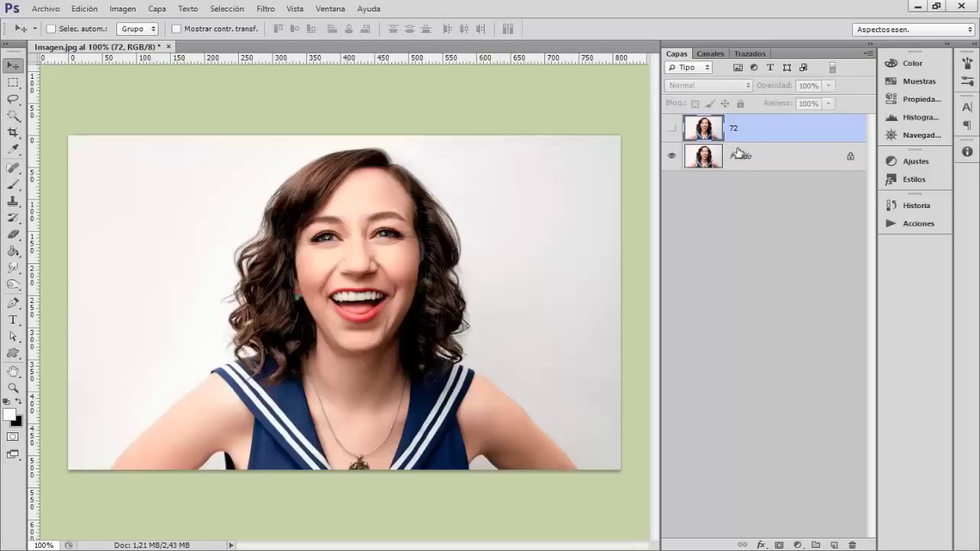
pyautogui.click(774, 160)
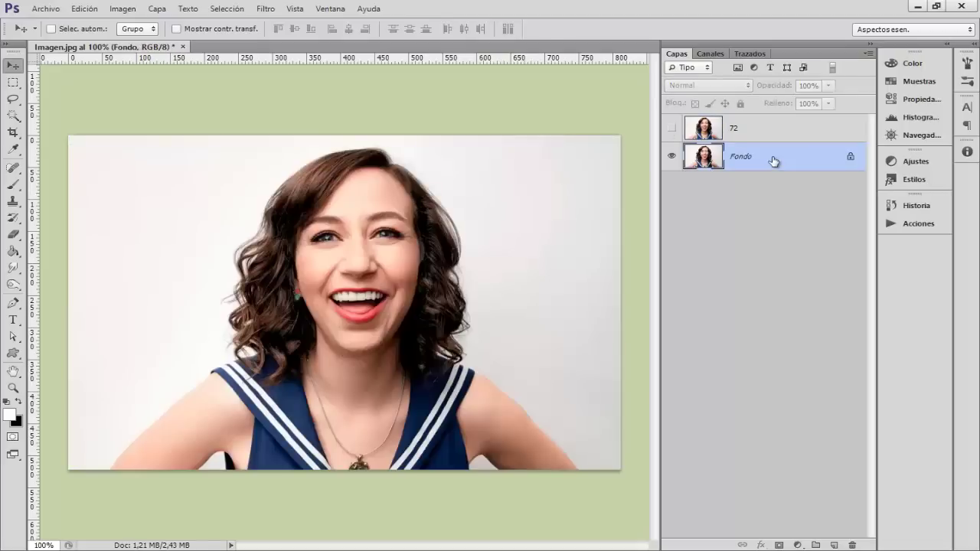
# Step: Duplicate Fondo again and name the copy 150
pyautogui.hotkey('ctrl', 'j')
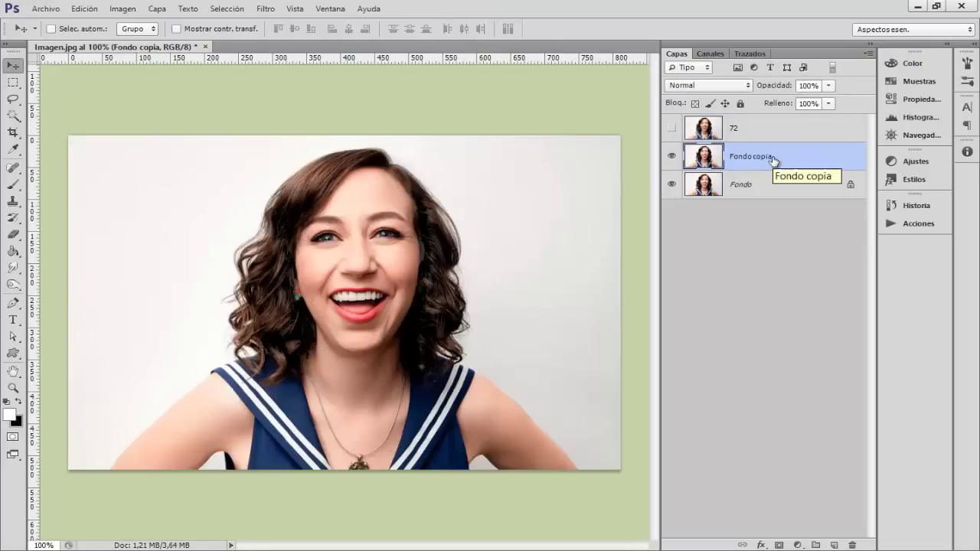
pyautogui.doubleClick(774, 158)
pyautogui.write('150')
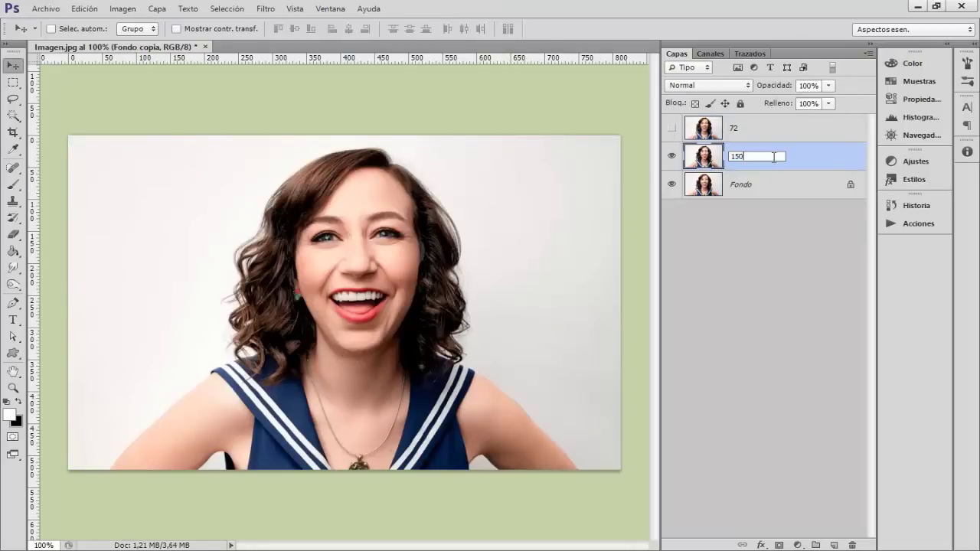
pyautogui.click(798, 157)
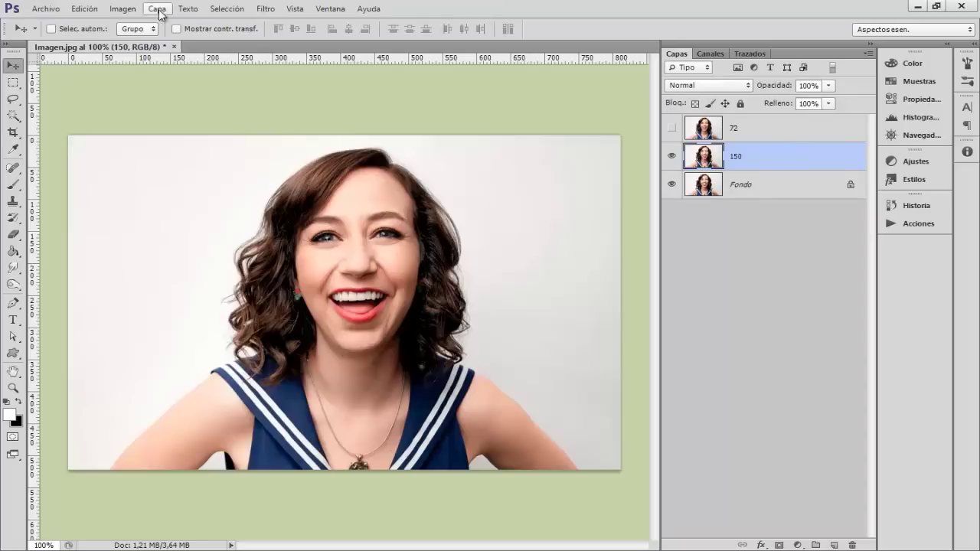
pyautogui.click(123, 9)
# Step: Resample the image to 150 ppi (1692×1088 px) using Bicúbica más suavizada
pyautogui.click(137, 127)
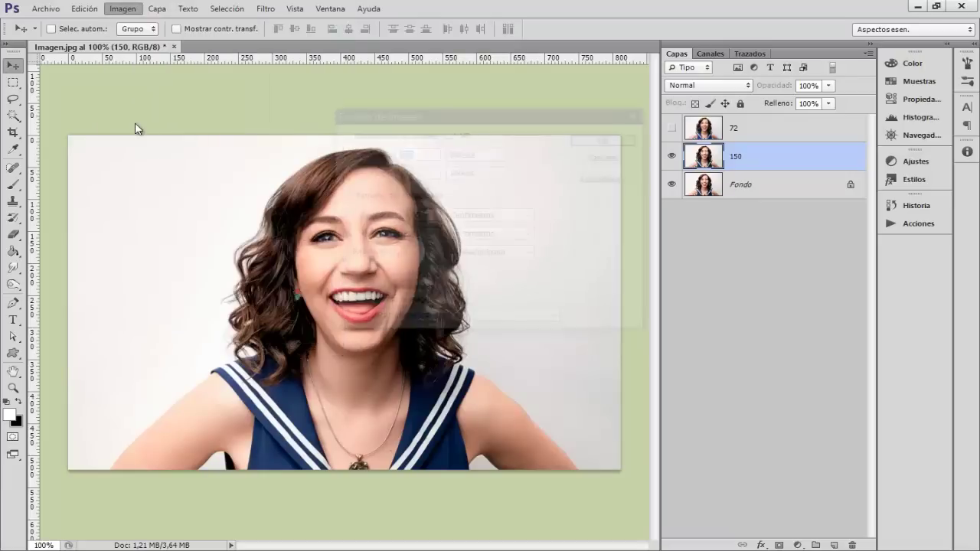
pyautogui.moveTo(417, 254); pyautogui.dragTo(367, 257)
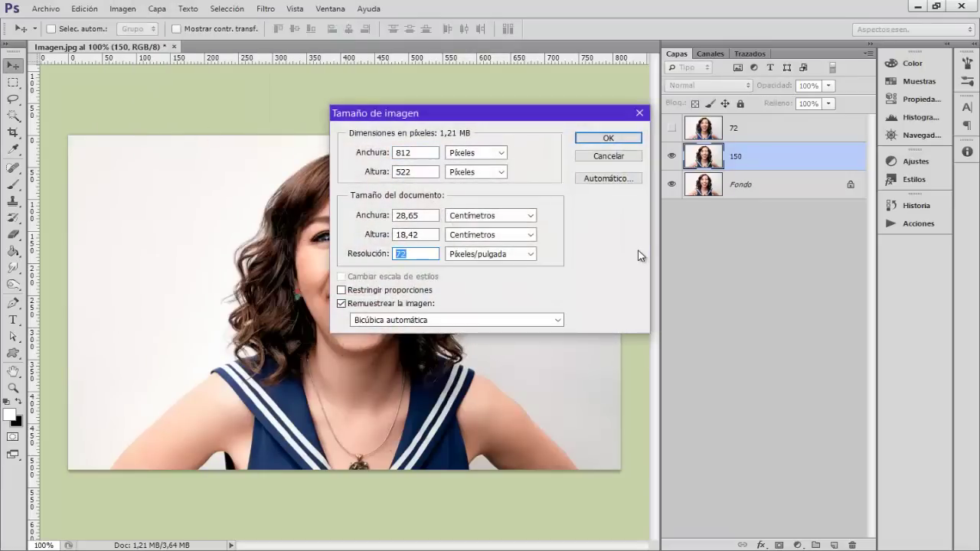
pyautogui.write('1')
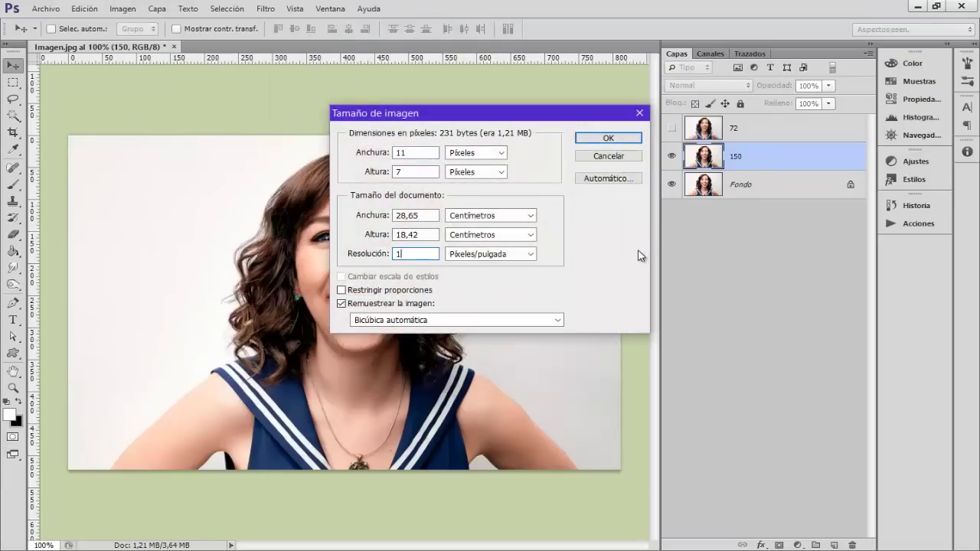
pyautogui.write('50')
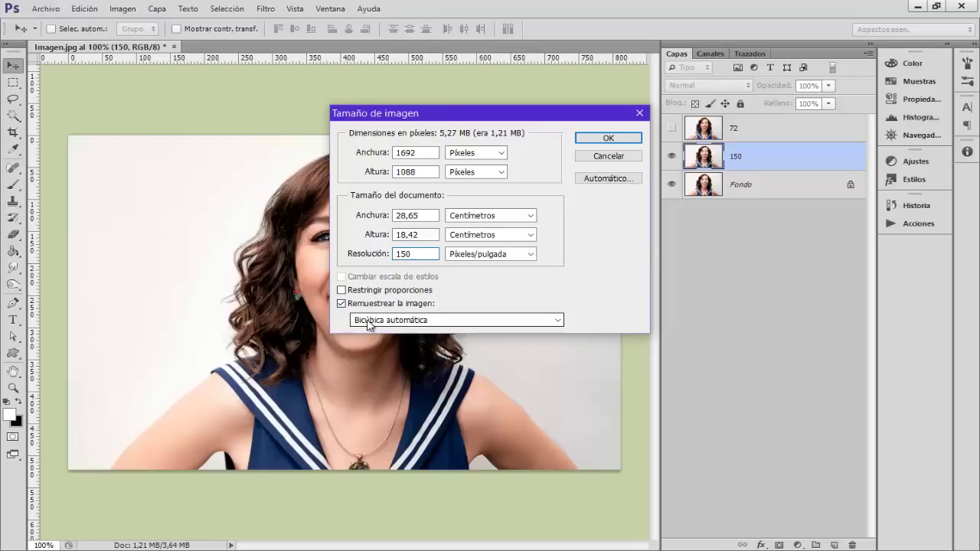
pyautogui.hotkey('alt', 'i')
pyautogui.hotkey('alt', 'i')
pyautogui.click(420, 322)
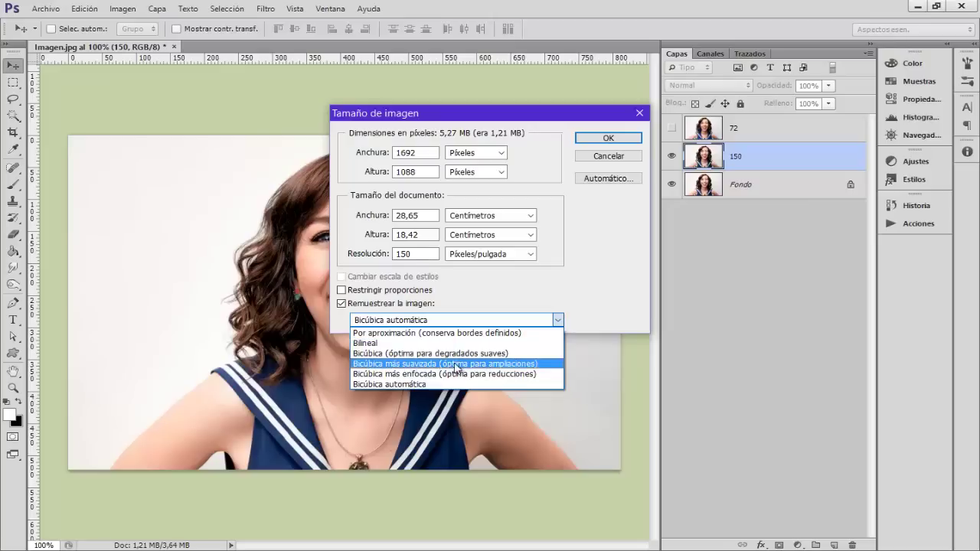
pyautogui.click(520, 366)
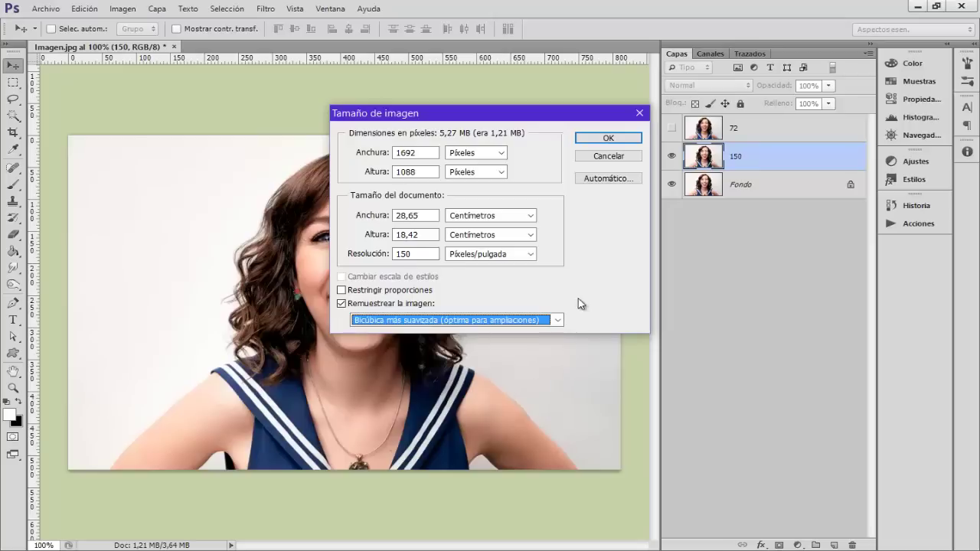
pyautogui.click(607, 137)
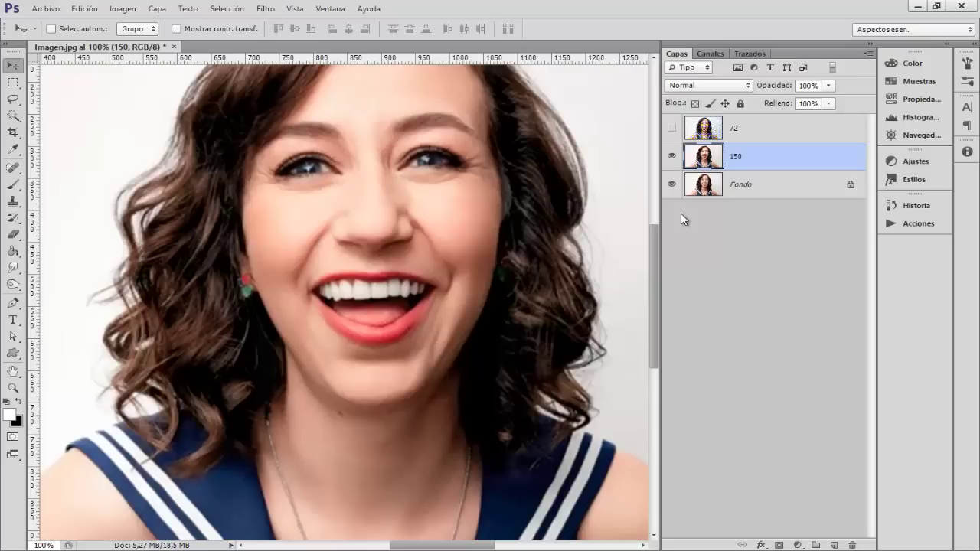
# Step: Zoom out to 50% and undo/redo the resampling to compare sizes
pyautogui.hotkey('ctrl', '-')
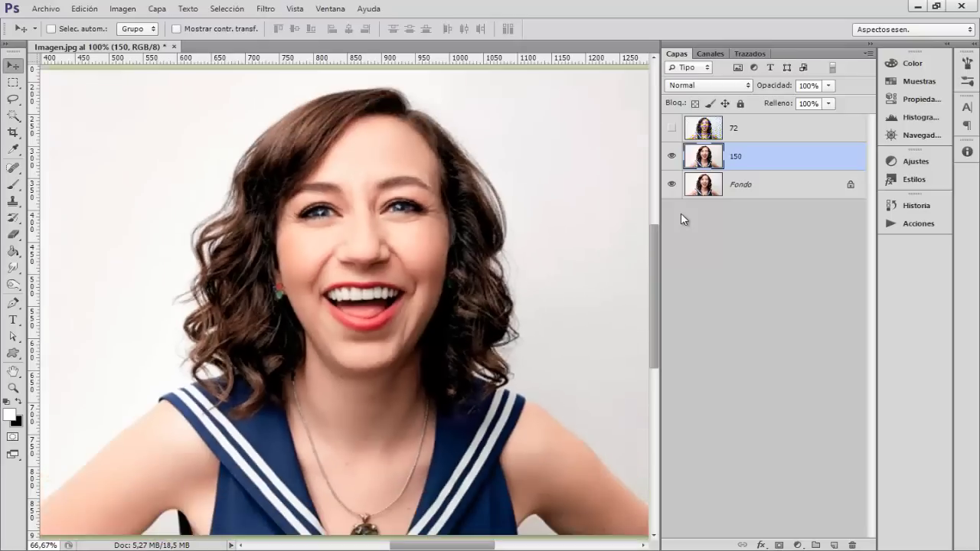
pyautogui.hotkey('ctrl', '-')
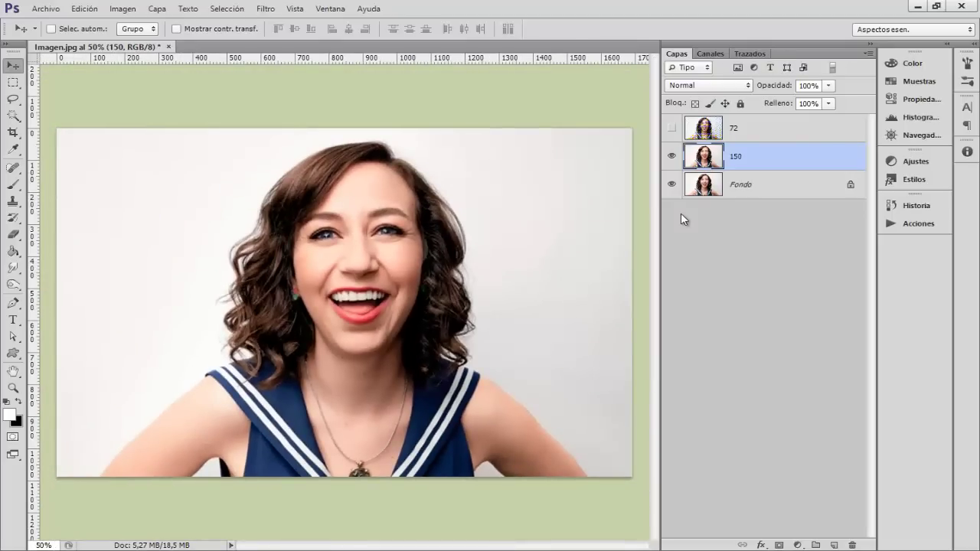
pyautogui.hotkey('ctrl', 'z')
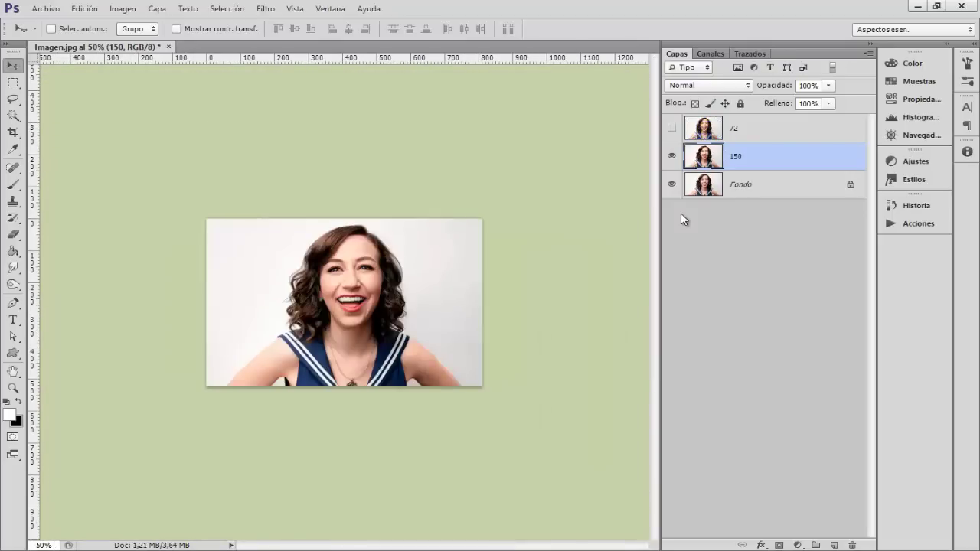
pyautogui.hotkey('ctrl', 'z')
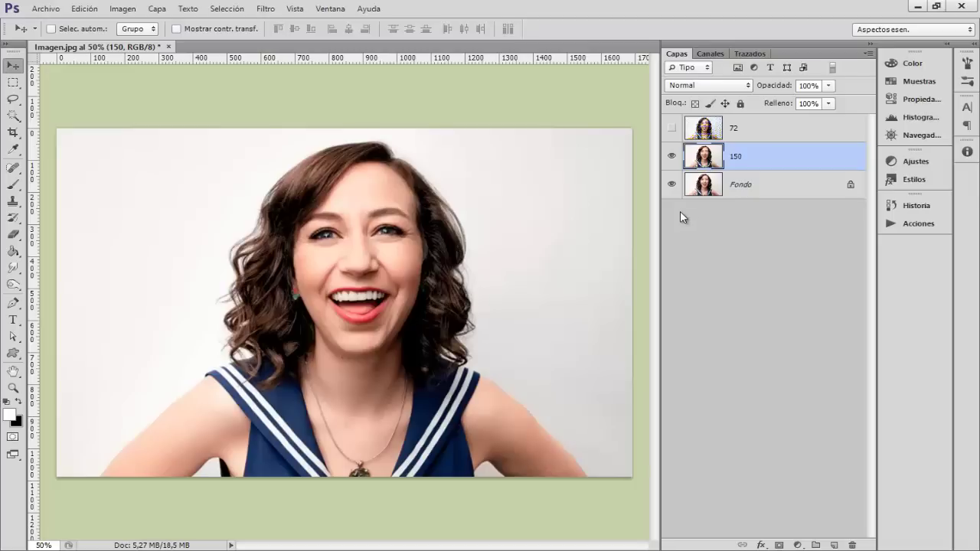
# Step: Confirm the image resolution of 150 píxeles/pulgada in Tamaño de imagen
pyautogui.click(116, 9)
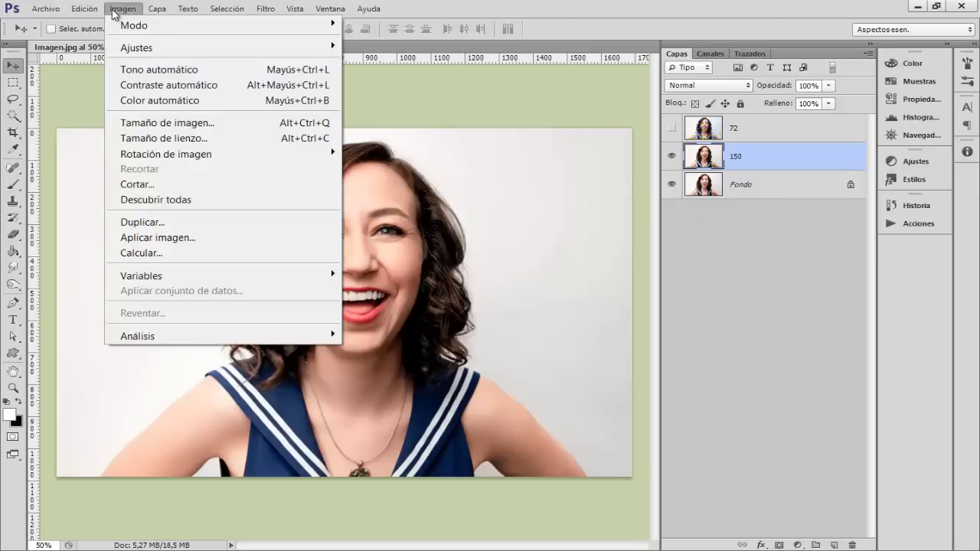
pyautogui.click(157, 125)
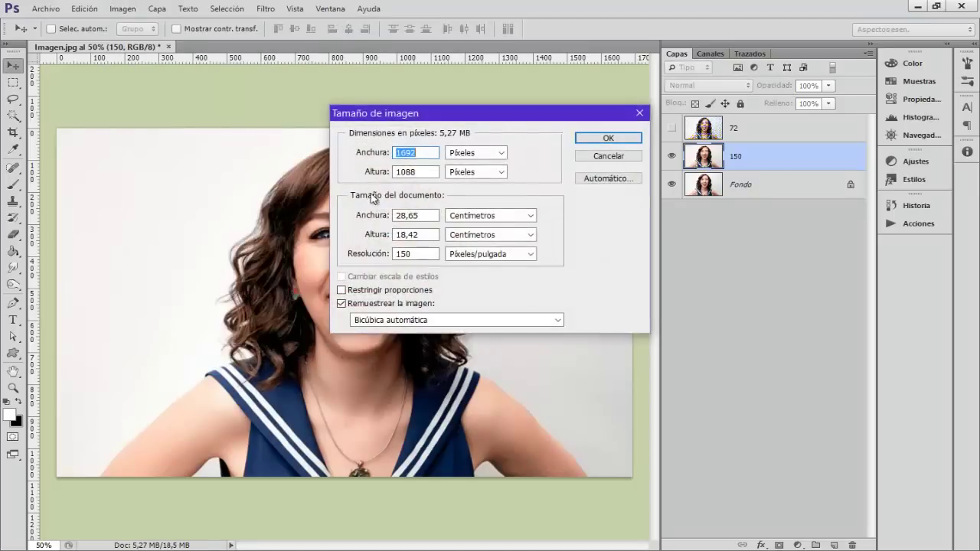
pyautogui.doubleClick(420, 253)
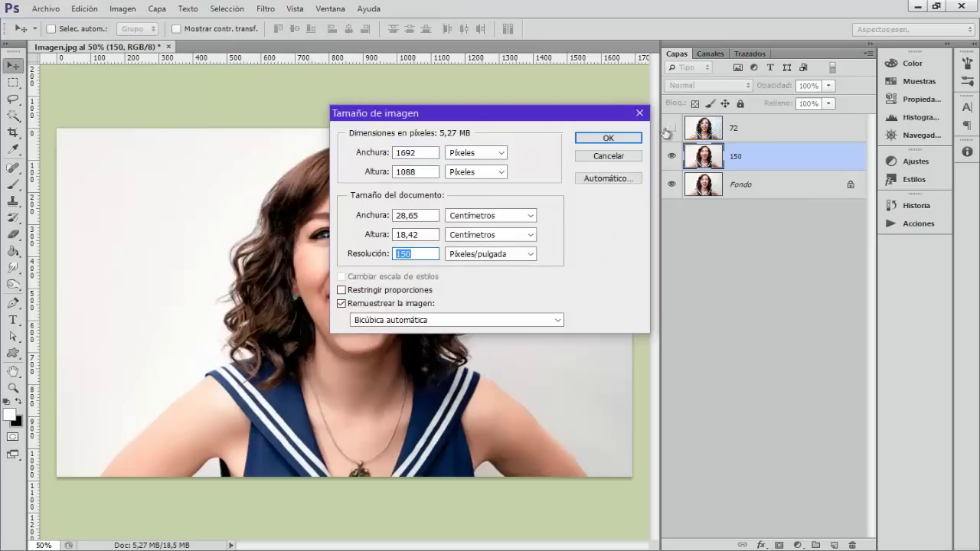
pyautogui.click(609, 138)
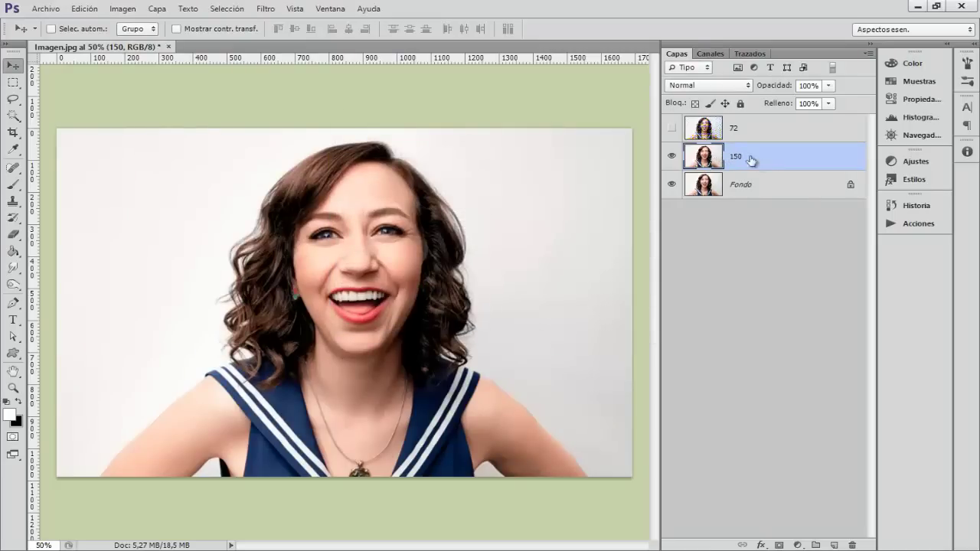
pyautogui.click(265, 9)
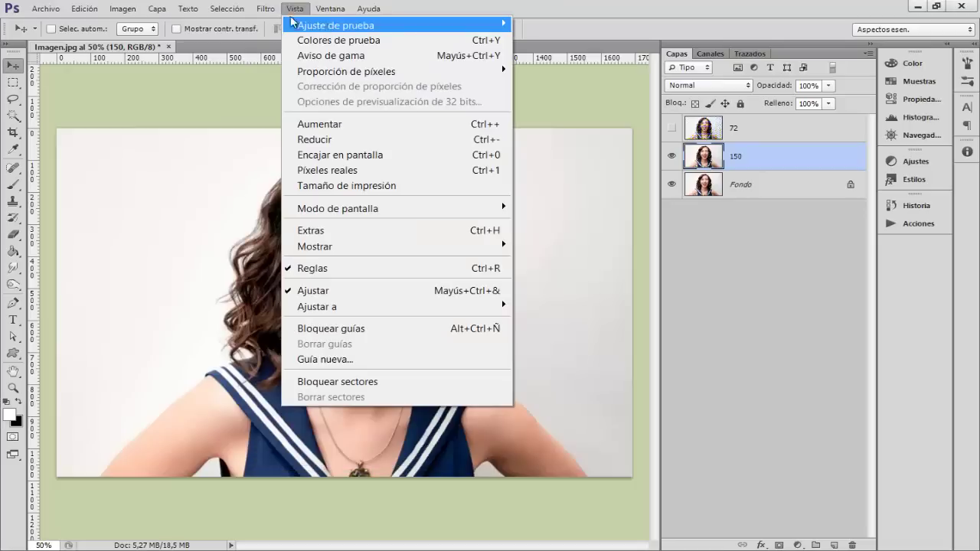
# Step: Apply Semitono de color to layer 150 and compare against the original photo
pyautogui.moveTo(265, 8)
pyautogui.click(392, 29)
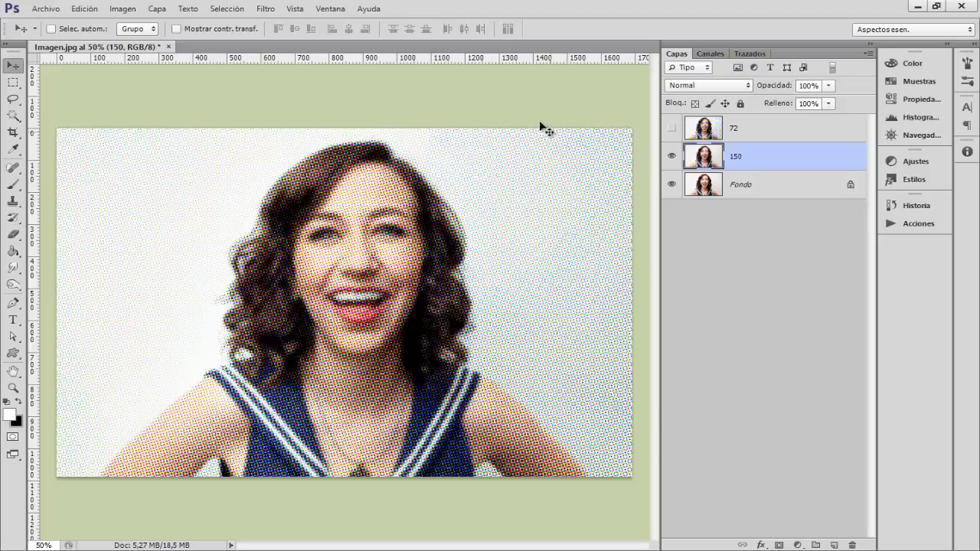
pyautogui.click(671, 130)
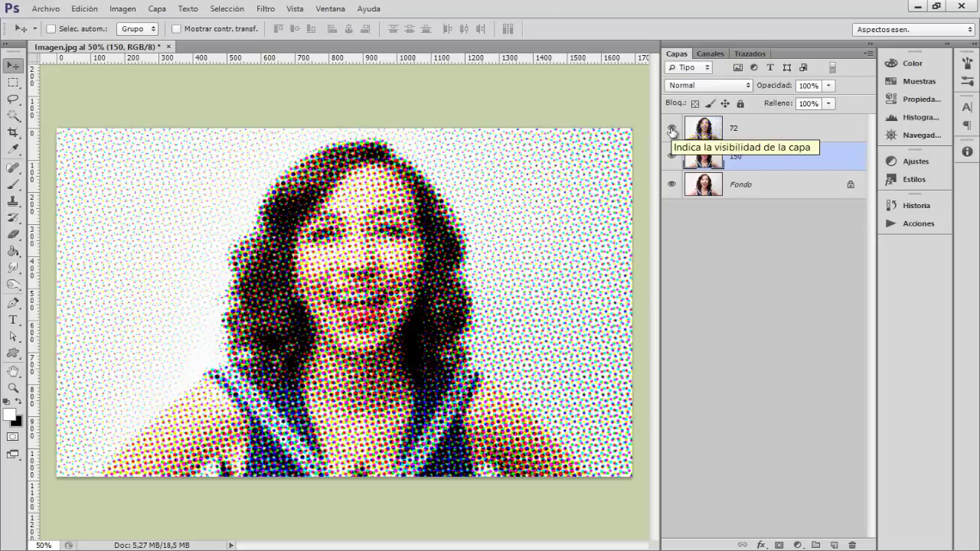
pyautogui.click(671, 130)
pyautogui.click(671, 156)
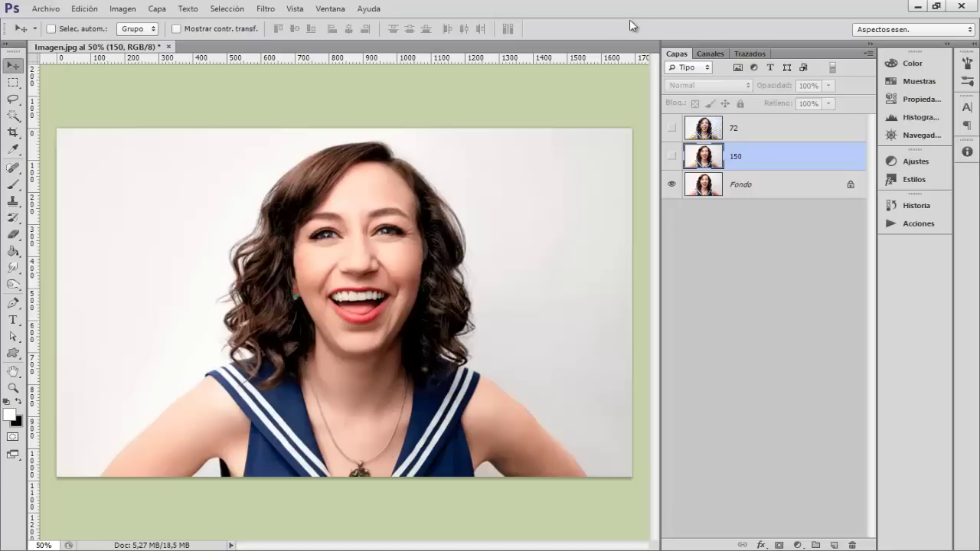
# Step: Compare the 150 and 72 halftones, keeping the finer 150 visible and selecting 72
pyautogui.click(671, 158)
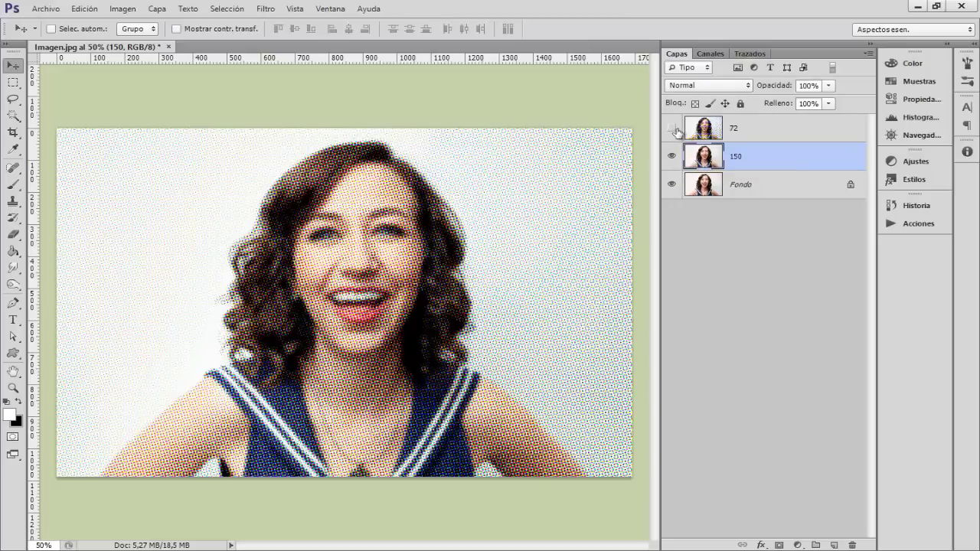
pyautogui.click(672, 128)
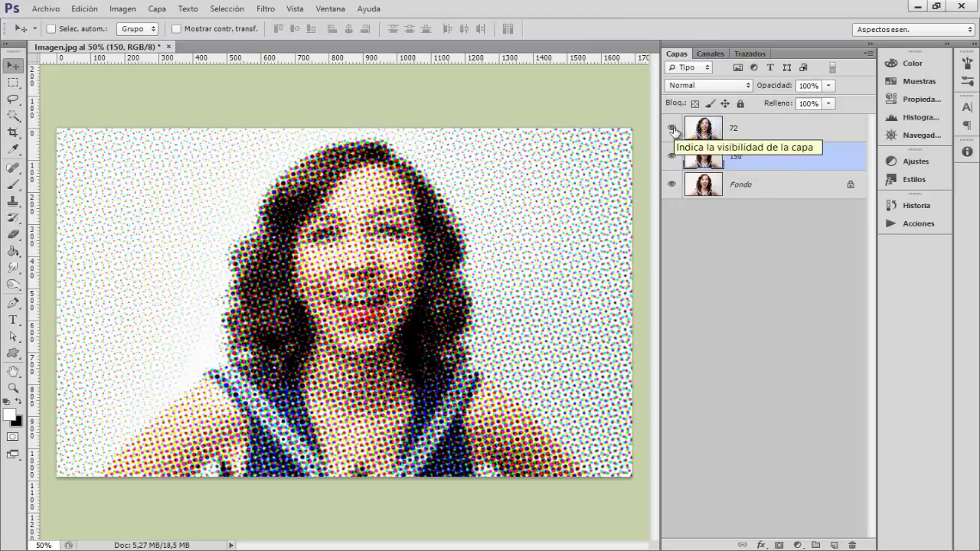
pyautogui.click(673, 130)
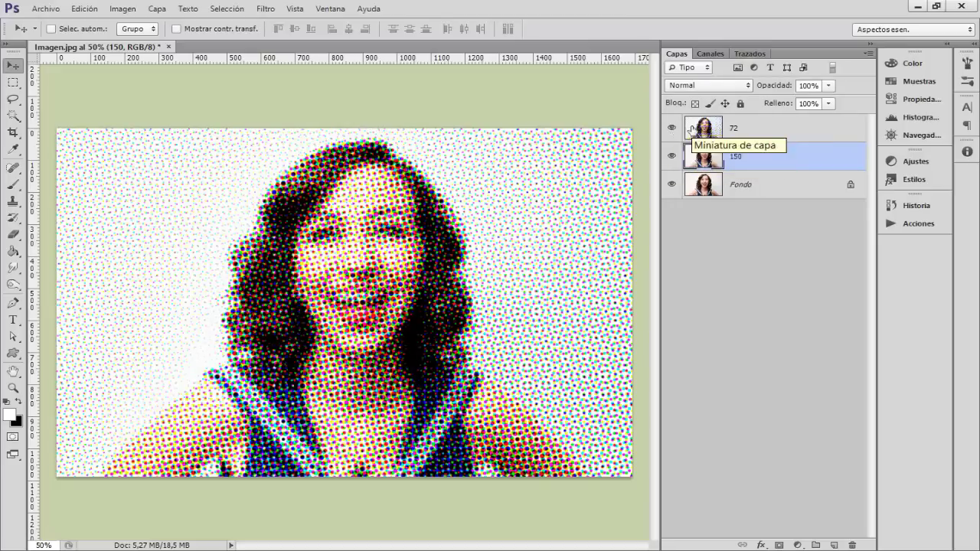
pyautogui.click(671, 128)
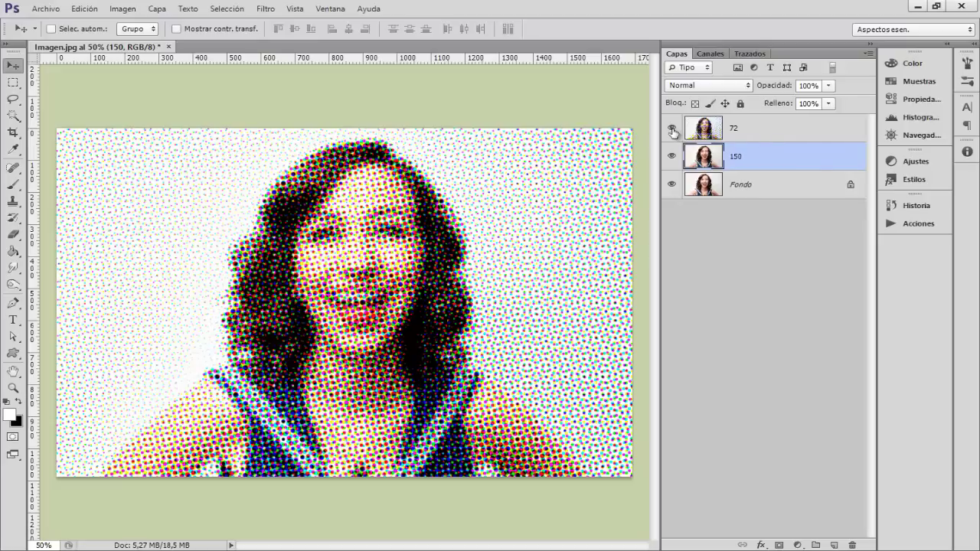
pyautogui.click(672, 128)
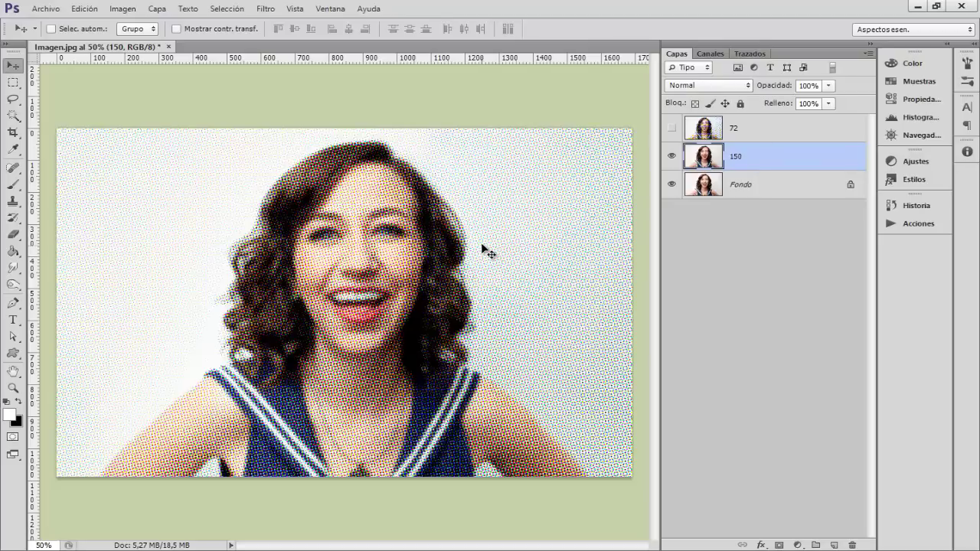
pyautogui.click(769, 132)
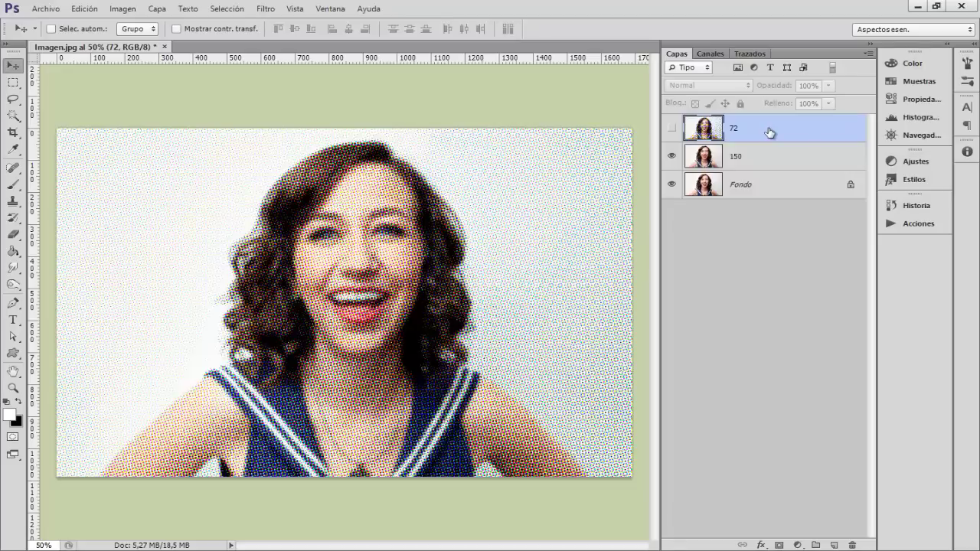
# Step: Delete layers 72 and 150, duplicate Fondo, and name the copy Bordes
pyautogui.press('Delete')
pyautogui.press('Delete')
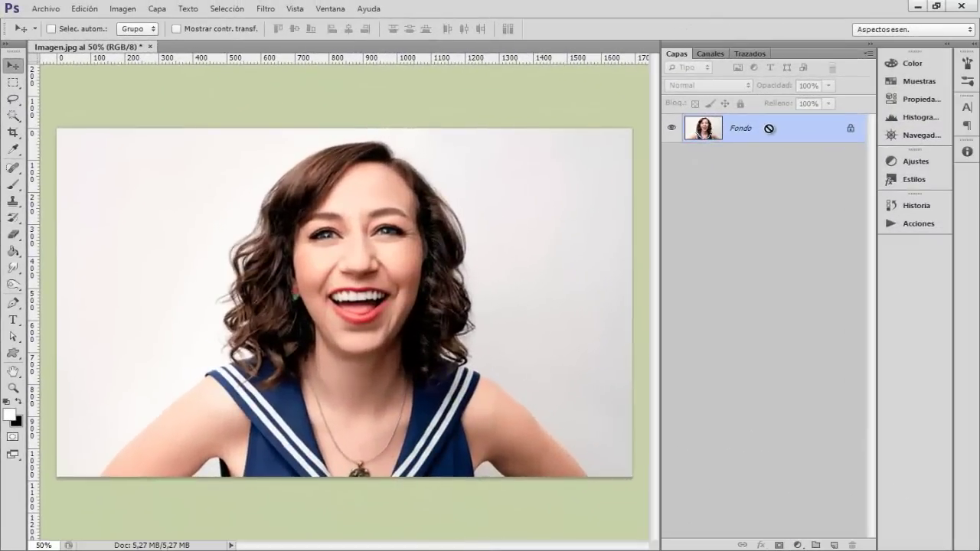
pyautogui.hotkey('ctrl', 'j')
pyautogui.hotkey('ctrl', 'j')
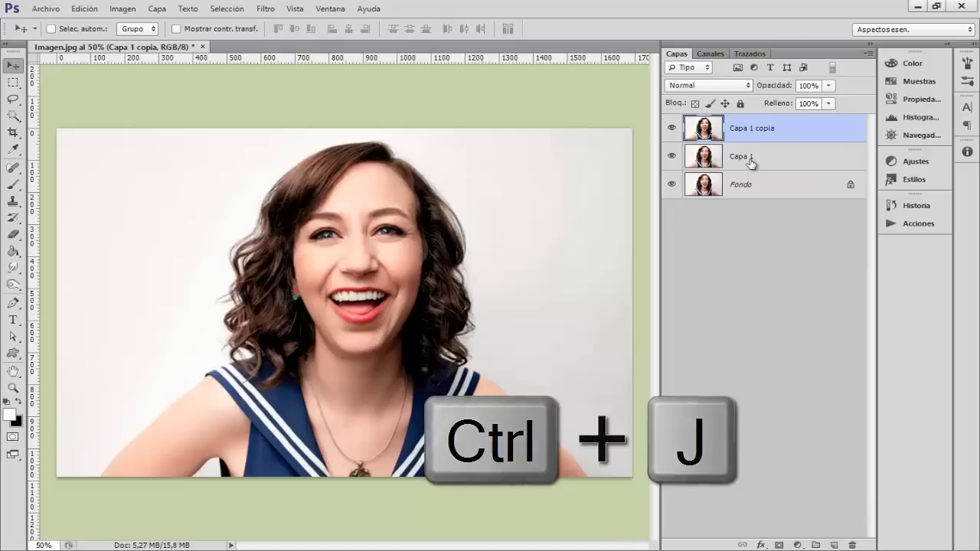
pyautogui.doubleClick(742, 157)
pyautogui.write('Bo')
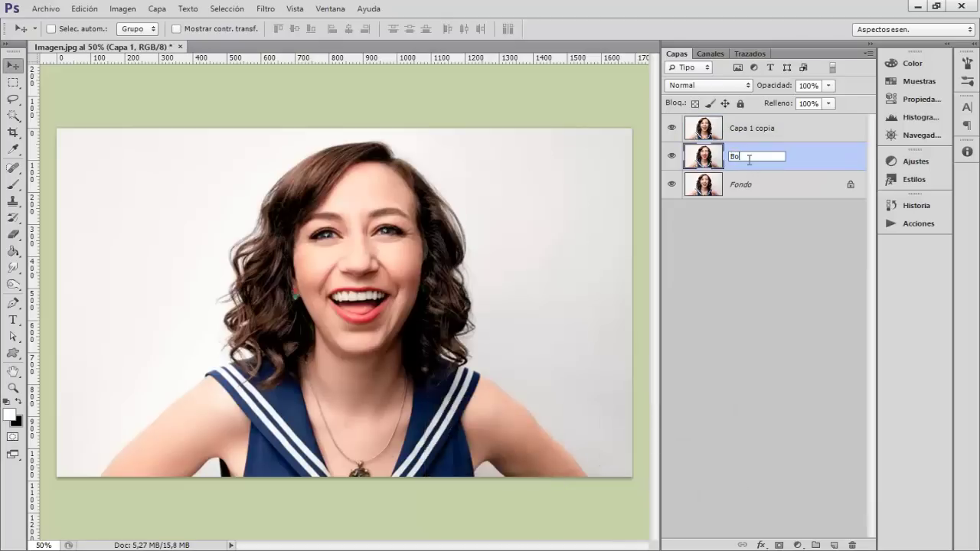
pyautogui.write('rdes')
# Step: Name the second photo copy Semitono, hide it, and select Bordes
pyautogui.doubleClick(751, 128)
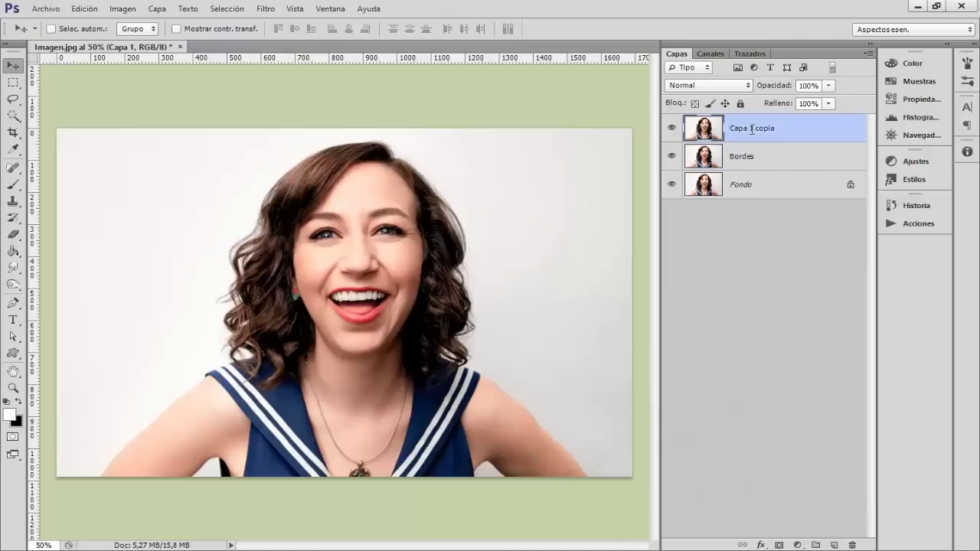
pyautogui.write('Semi')
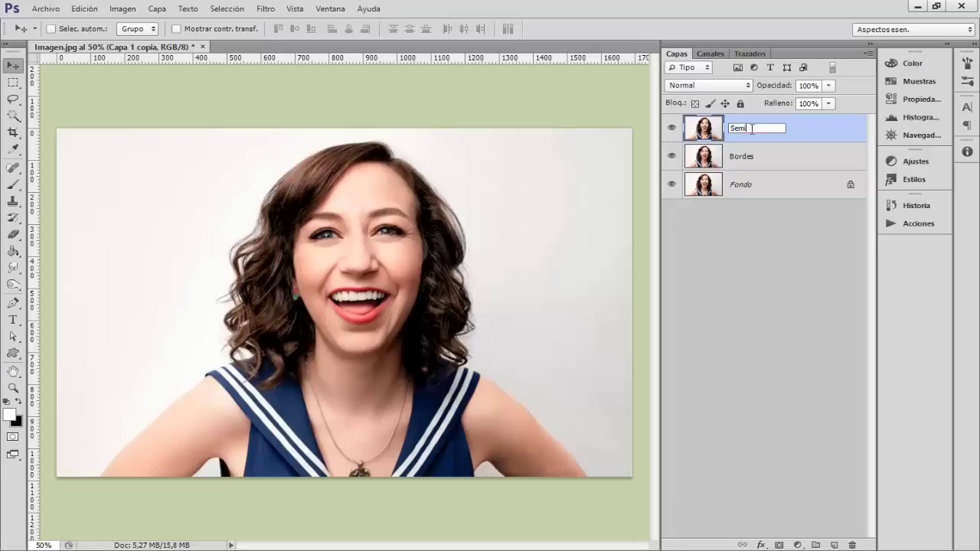
pyautogui.write('tono')
pyautogui.press('Return')
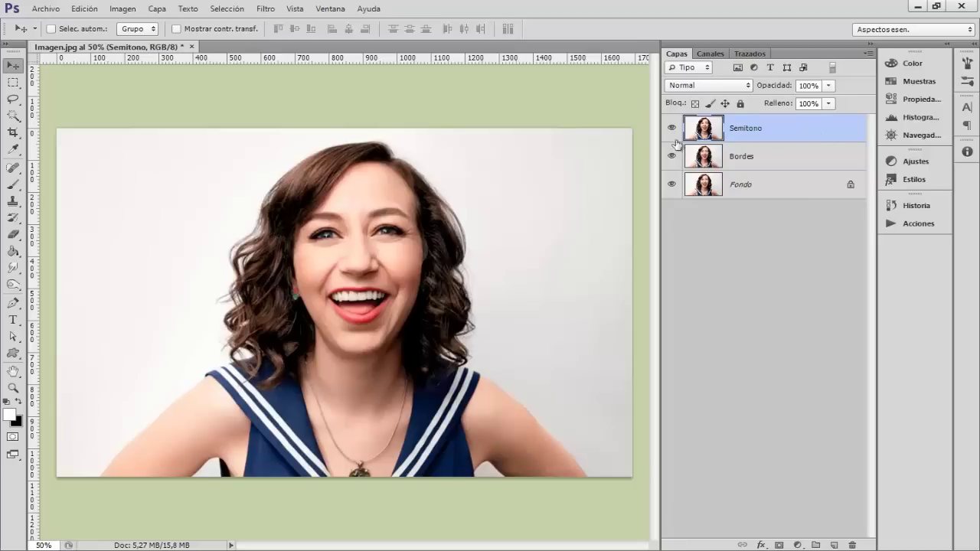
pyautogui.click(672, 127)
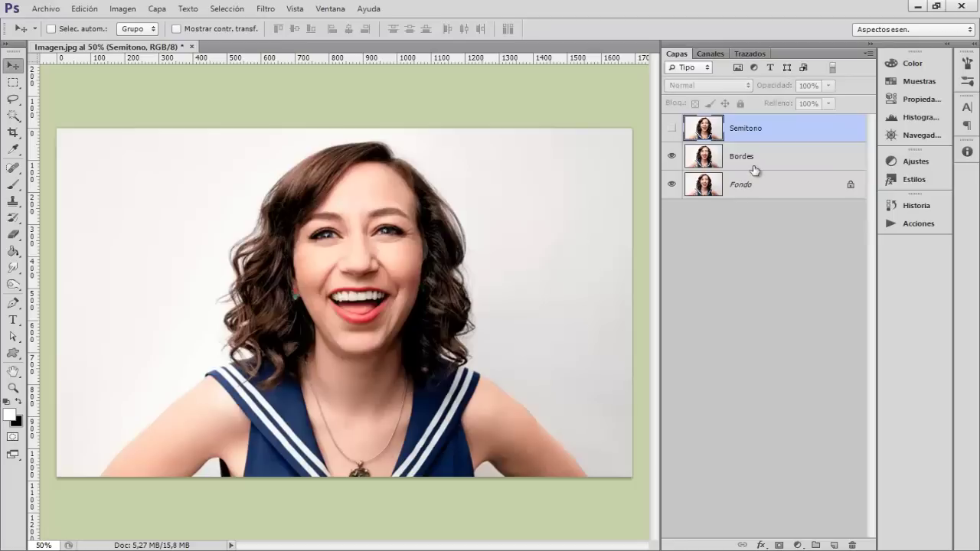
pyautogui.click(740, 159)
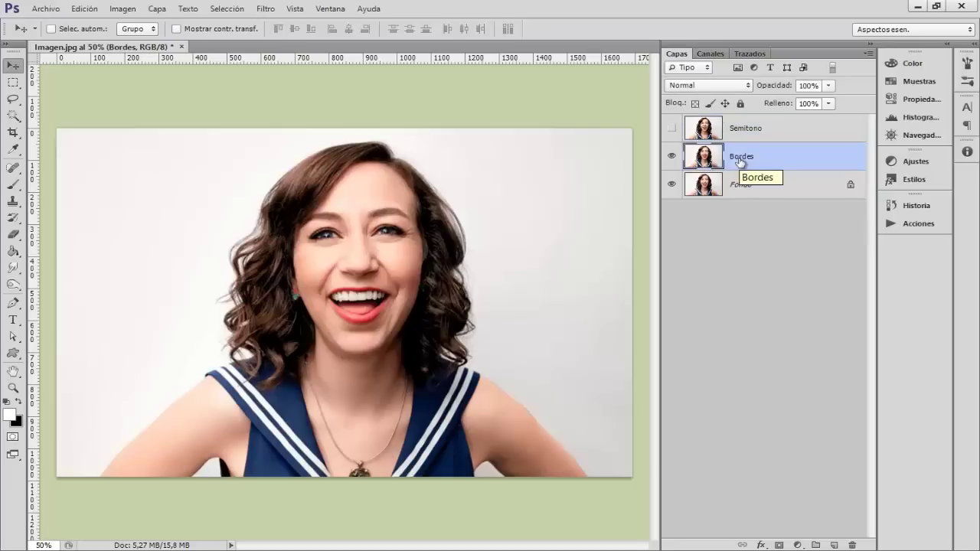
# Step: Apply Bordes añadidos to the Bordes layer with edge intensity 2 and lower posterization
pyautogui.click(265, 9)
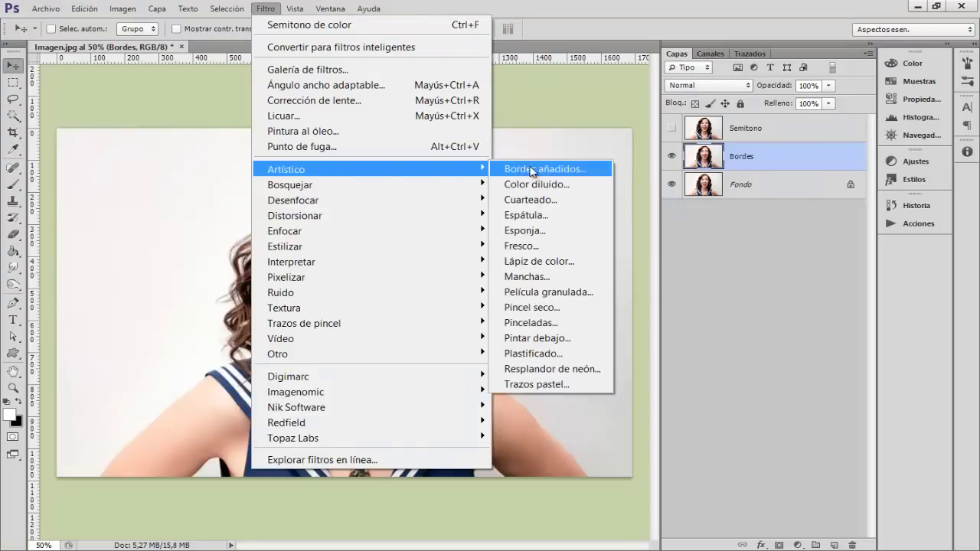
pyautogui.moveTo(286, 170)
pyautogui.click(562, 170)
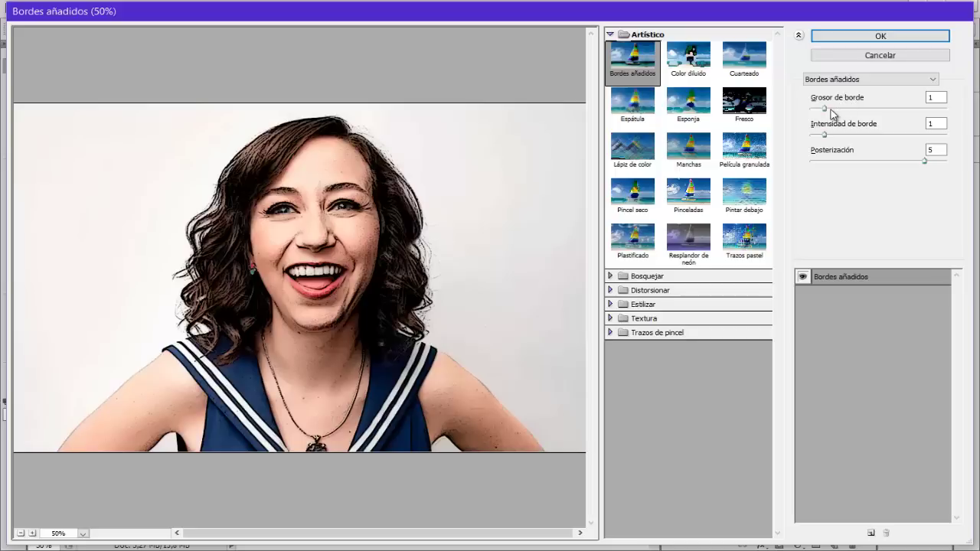
pyautogui.click(825, 108)
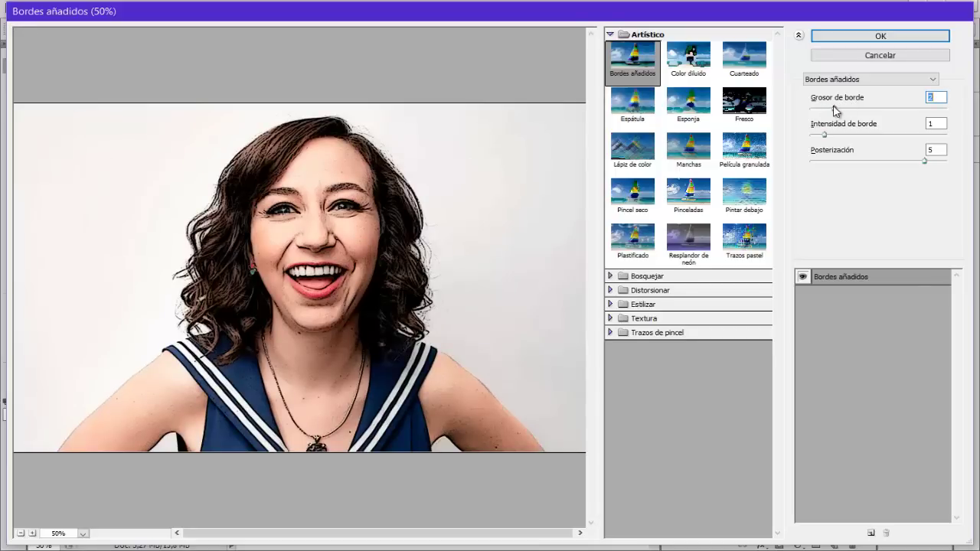
pyautogui.moveTo(845, 108)
pyautogui.mouseDown()
pyautogui.moveTo(828, 108)
pyautogui.moveTo(840, 136)
pyautogui.mouseUp()
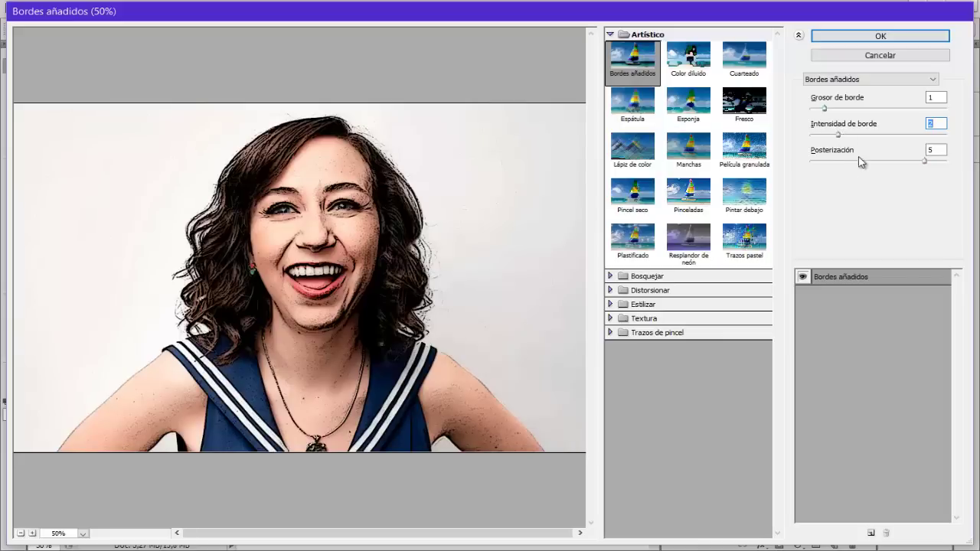
pyautogui.moveTo(911, 161)
pyautogui.mouseDown()
pyautogui.moveTo(866, 166)
pyautogui.moveTo(934, 165)
pyautogui.moveTo(838, 178)
pyautogui.moveTo(895, 177)
pyautogui.mouseUp()
pyautogui.click(880, 36)
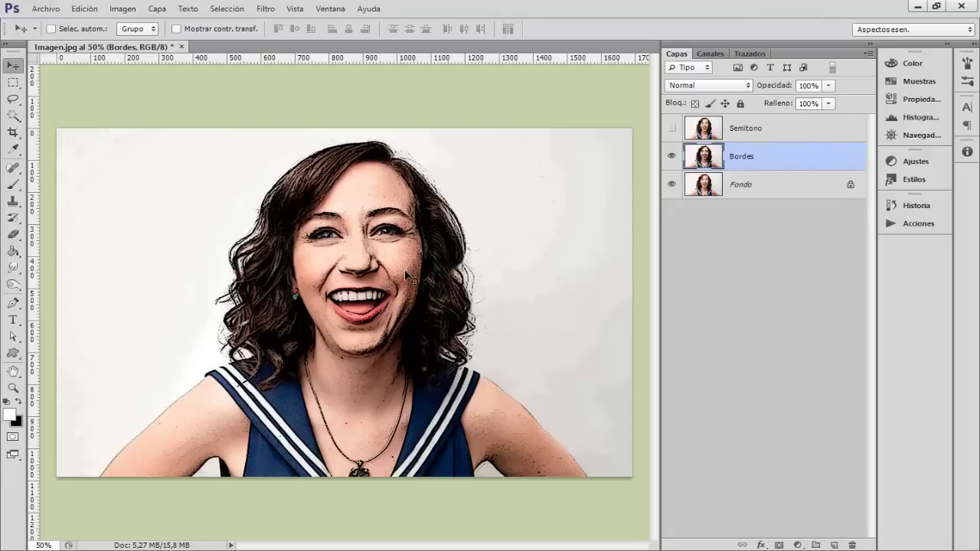
# Step: Toggle the Bordes layer to compare the poster-edges effect with the original
pyautogui.click(672, 157)
pyautogui.click(672, 156)
pyautogui.click(672, 156)
pyautogui.click(672, 156)
# Step: Add a Tono/saturación adjustment layer with saturation +40 and a slight hue shift
pyautogui.click(798, 545)
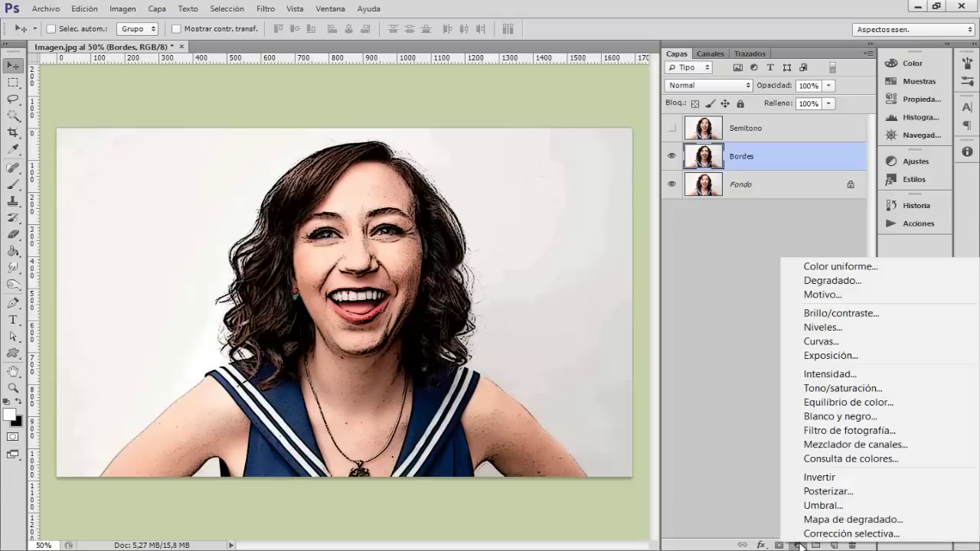
pyautogui.click(826, 388)
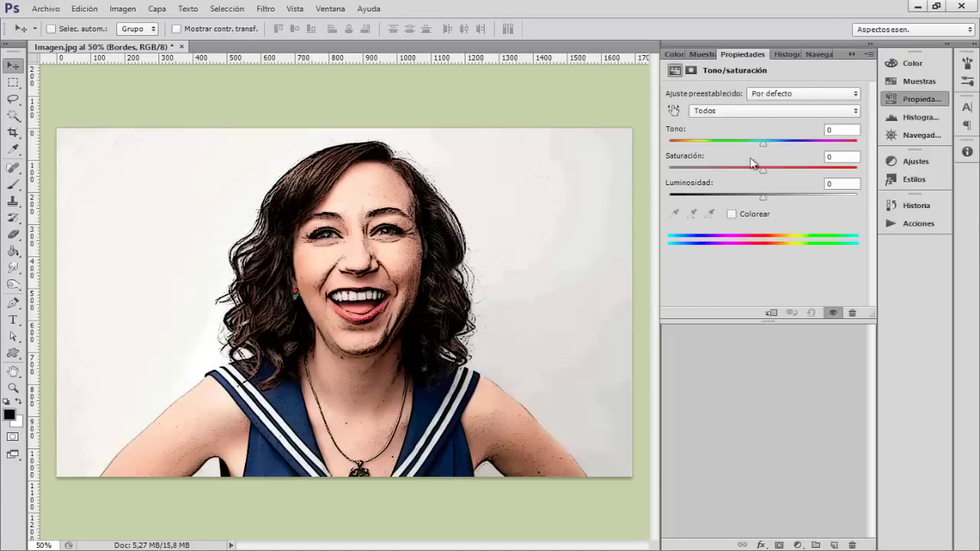
pyautogui.moveTo(763, 172)
pyautogui.mouseDown()
pyautogui.moveTo(819, 169)
pyautogui.moveTo(790, 170)
pyautogui.moveTo(809, 175)
pyautogui.moveTo(801, 175)
pyautogui.mouseUp()
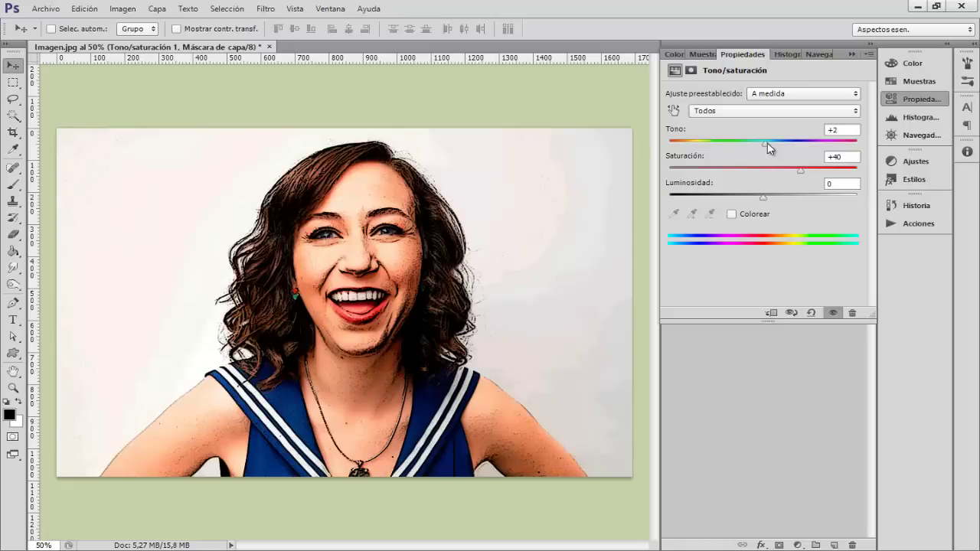
pyautogui.moveTo(765, 145)
pyautogui.mouseDown()
pyautogui.moveTo(797, 147)
pyautogui.moveTo(751, 147)
pyautogui.moveTo(767, 148)
pyautogui.mouseUp()
pyautogui.click(891, 99)
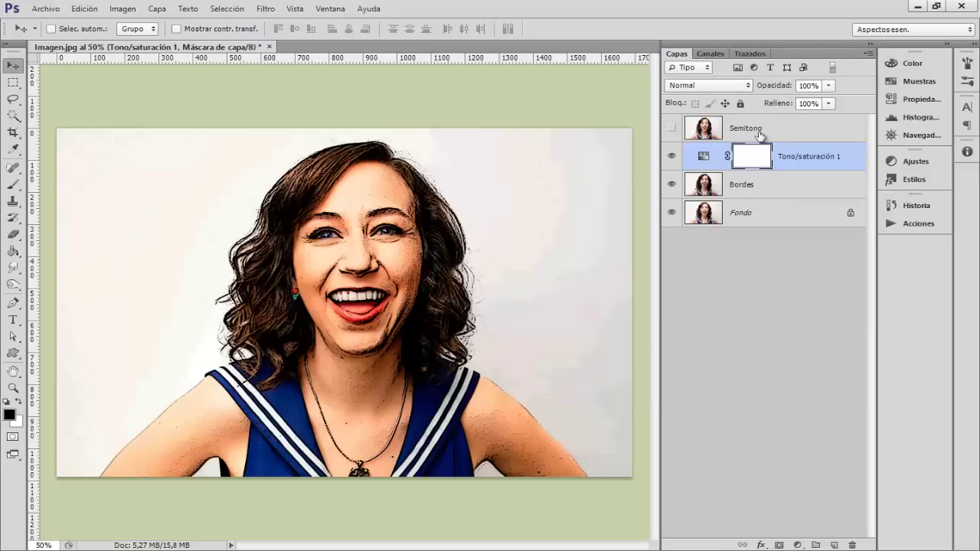
pyautogui.click(756, 135)
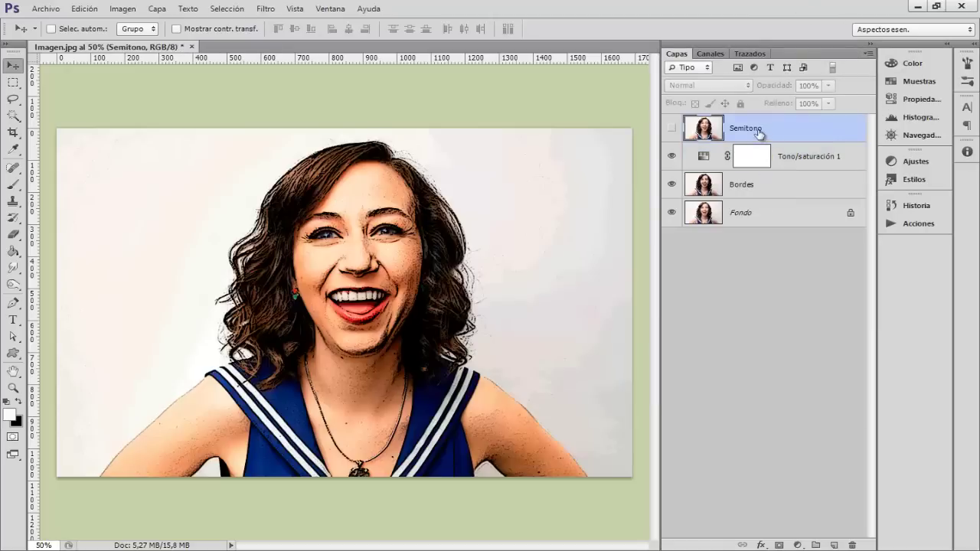
# Step: Show Semitono, reset default colours, and apply Semitono de color with default settings (radius 6)
pyautogui.click(671, 131)
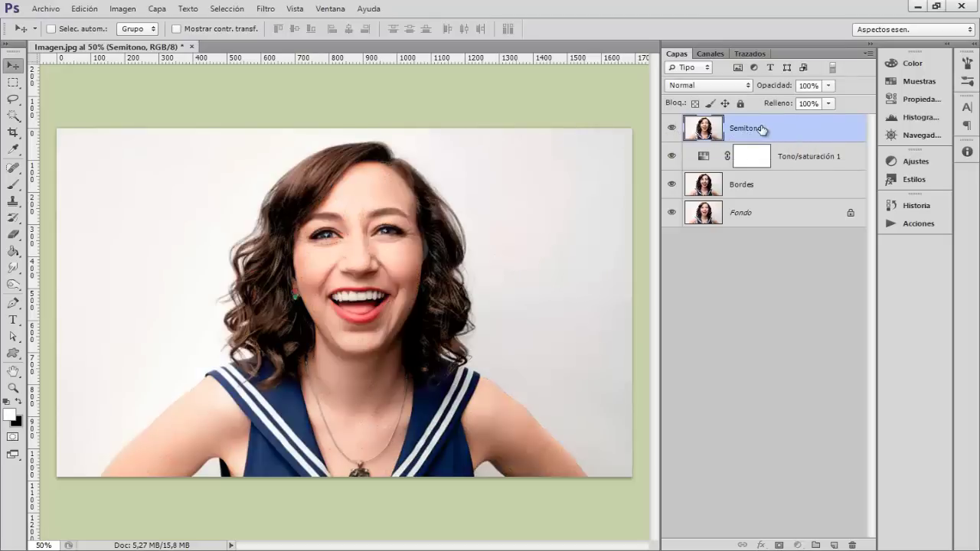
pyautogui.press('d')
pyautogui.click(265, 9)
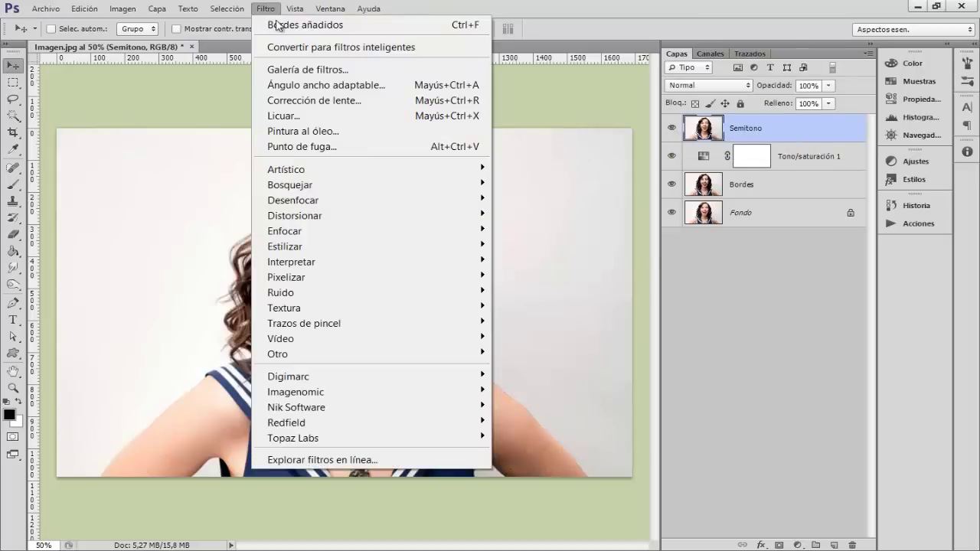
pyautogui.moveTo(367, 277)
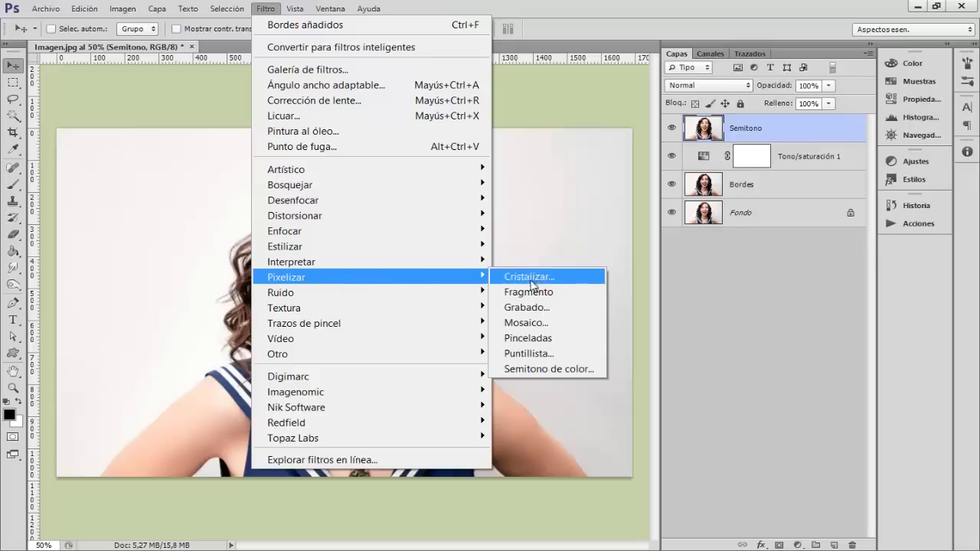
pyautogui.click(568, 368)
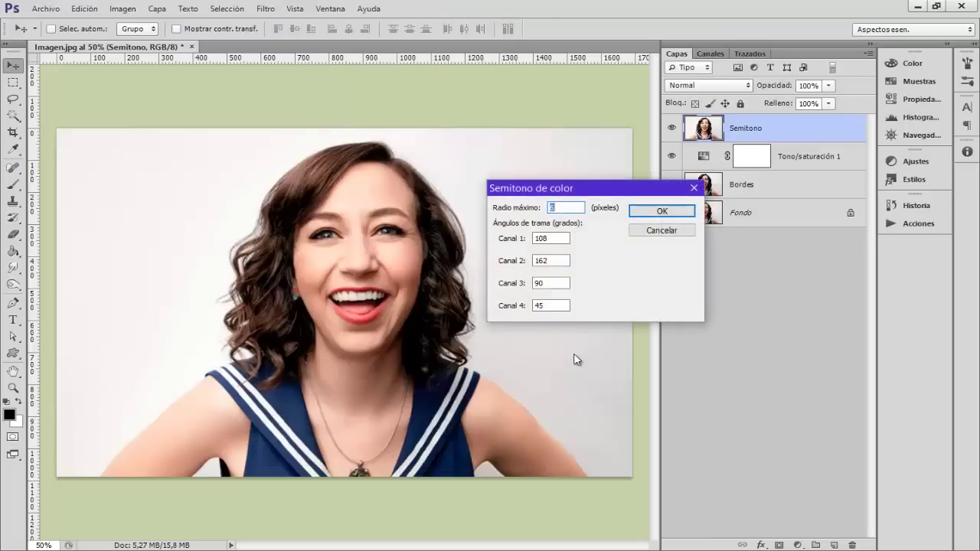
pyautogui.moveTo(572, 195); pyautogui.dragTo(543, 169)
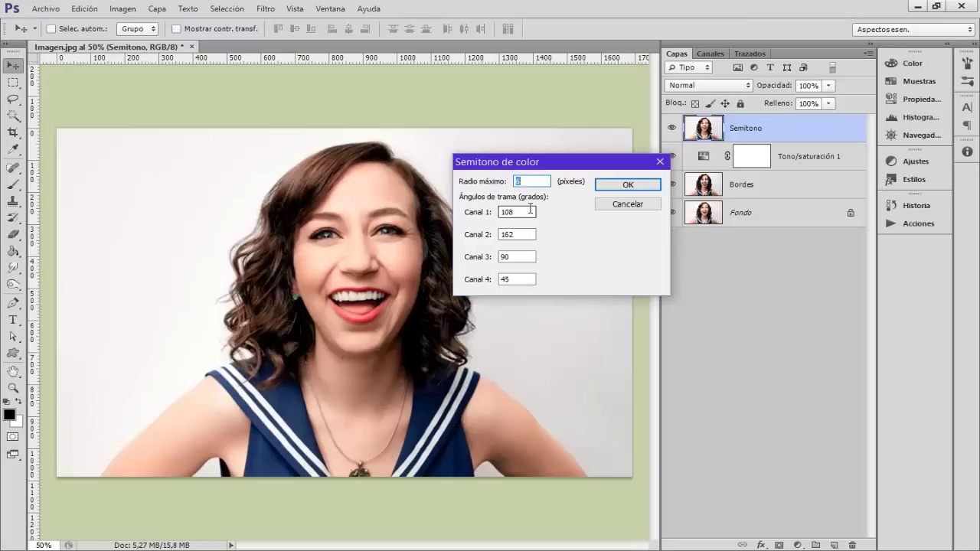
pyautogui.click(628, 184)
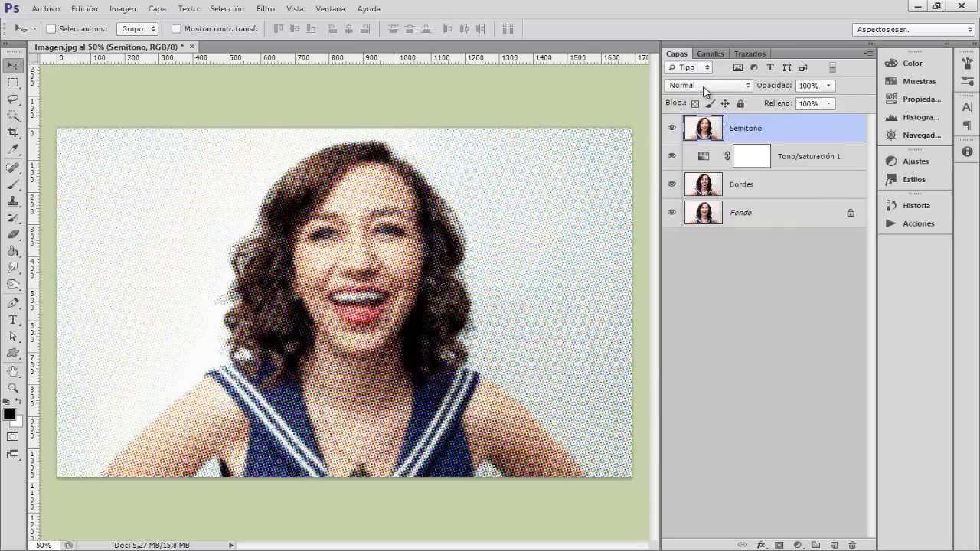
# Step: Change the Semitono halftone layer's blend mode to Luz suave
pyautogui.click(703, 86)
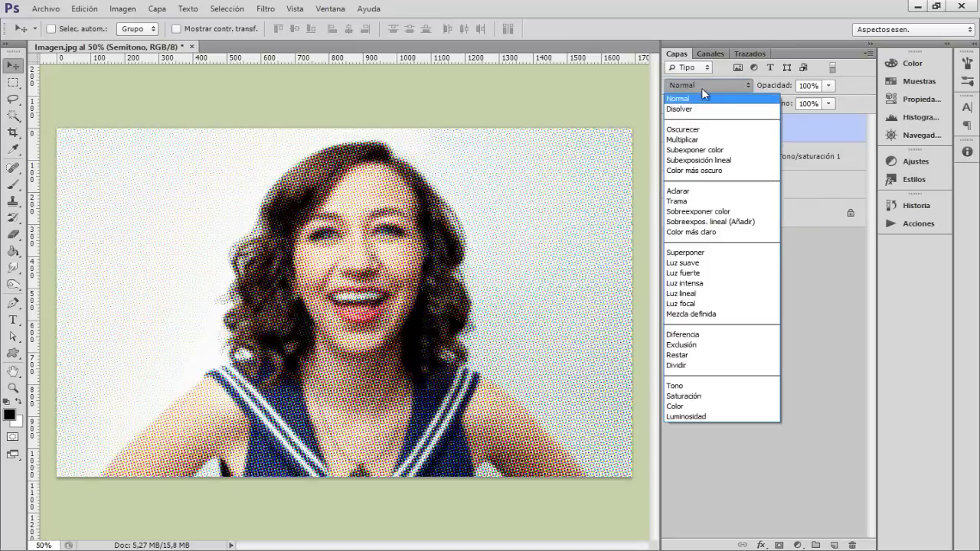
pyautogui.click(704, 263)
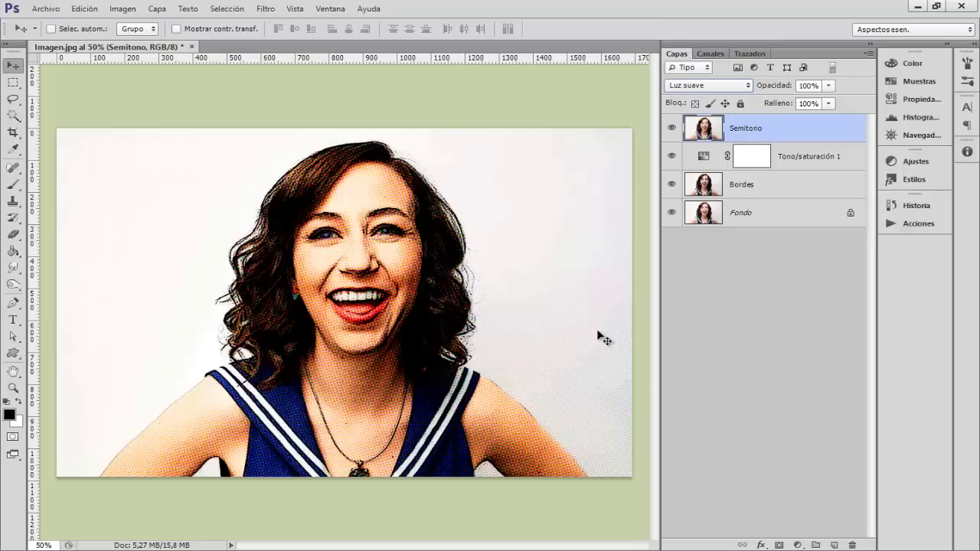
# Step: Group Semitono, Tono/saturación 1 and Bordes as 'Semitono', hide the group, and select Fondo
pyautogui.keyDown('shift'); pyautogui.click(759, 185); pyautogui.keyUp('shift')
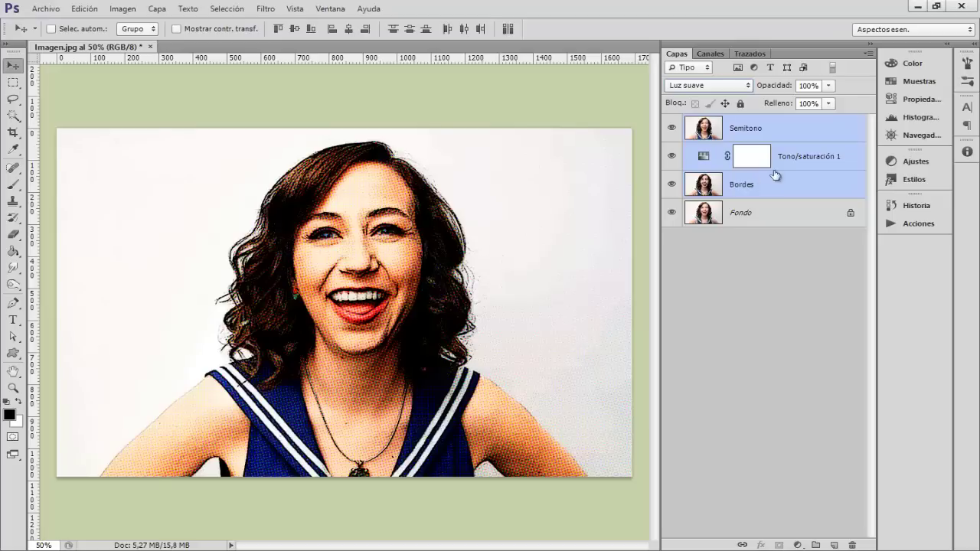
pyautogui.hotkey('ctrl', 'g')
pyautogui.doubleClick(725, 121)
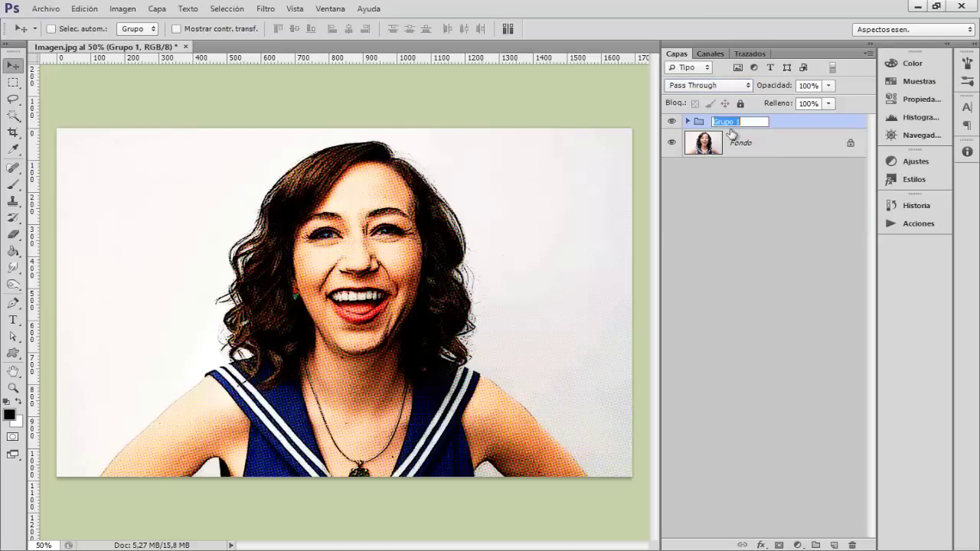
pyautogui.write('Semitono')
pyautogui.press('Return')
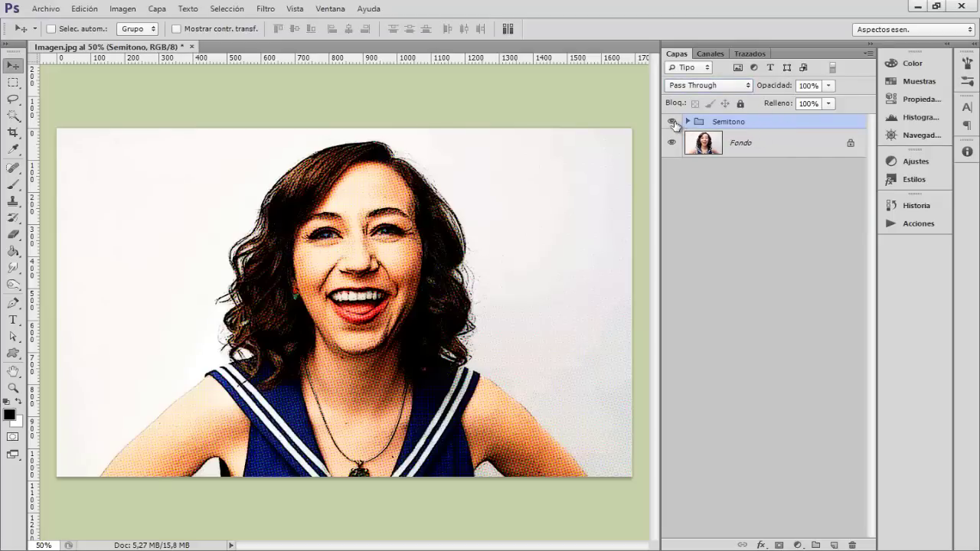
pyautogui.click(672, 121)
pyautogui.click(742, 143)
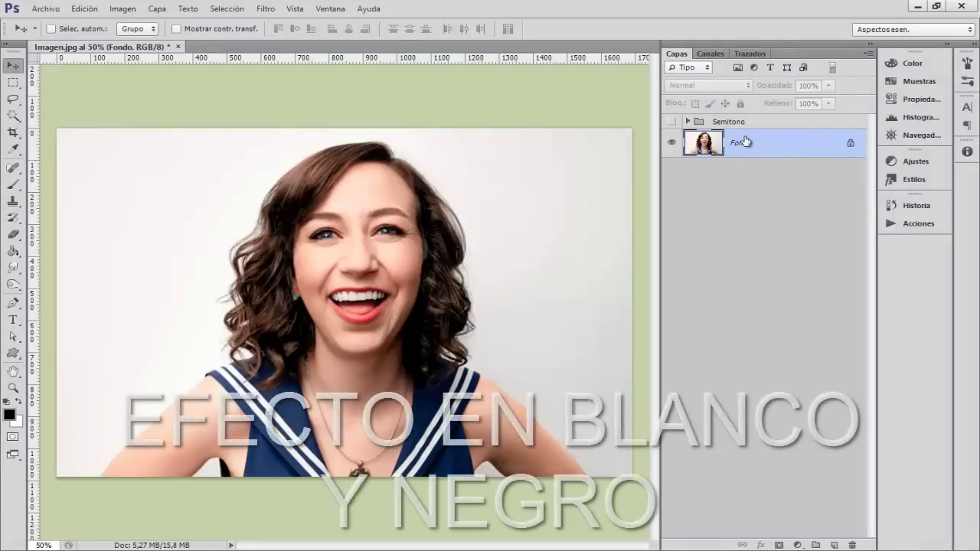
# Step: Duplicate Fondo, desaturate the copy, and apply the Bordes añadidos artistic filter
pyautogui.hotkey('ctrl', 'j')
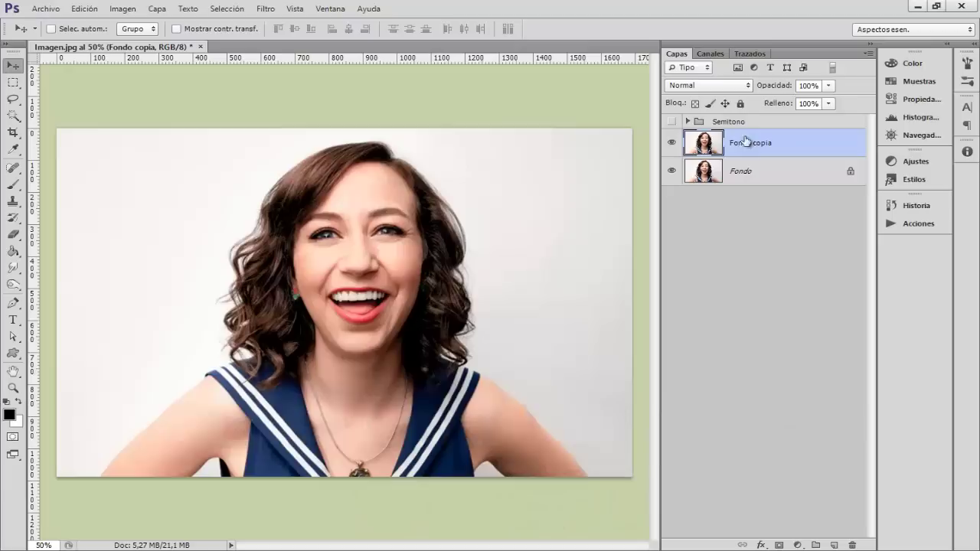
pyautogui.hotkey('ctrl', 'shift', 'u')
pyautogui.click(260, 14)
pyautogui.moveTo(286, 169)
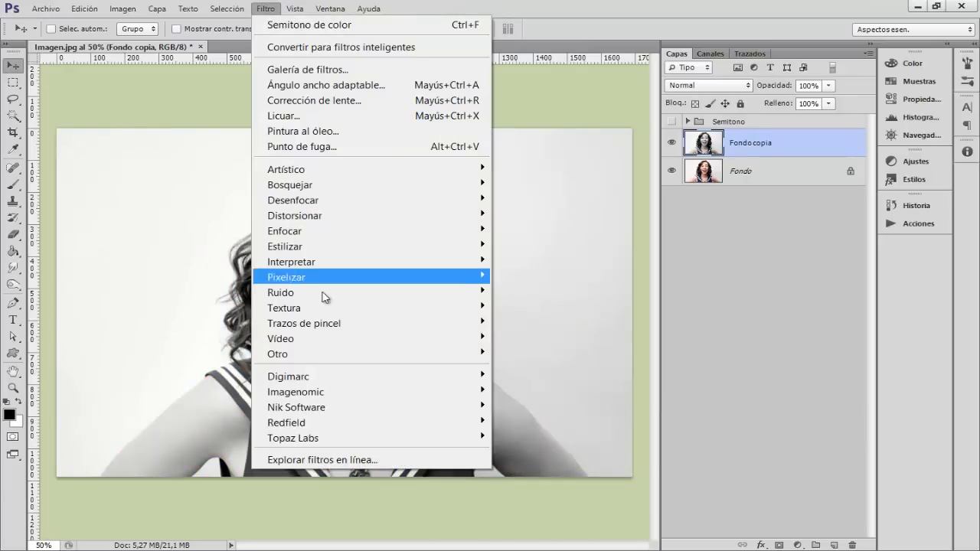
pyautogui.click(514, 169)
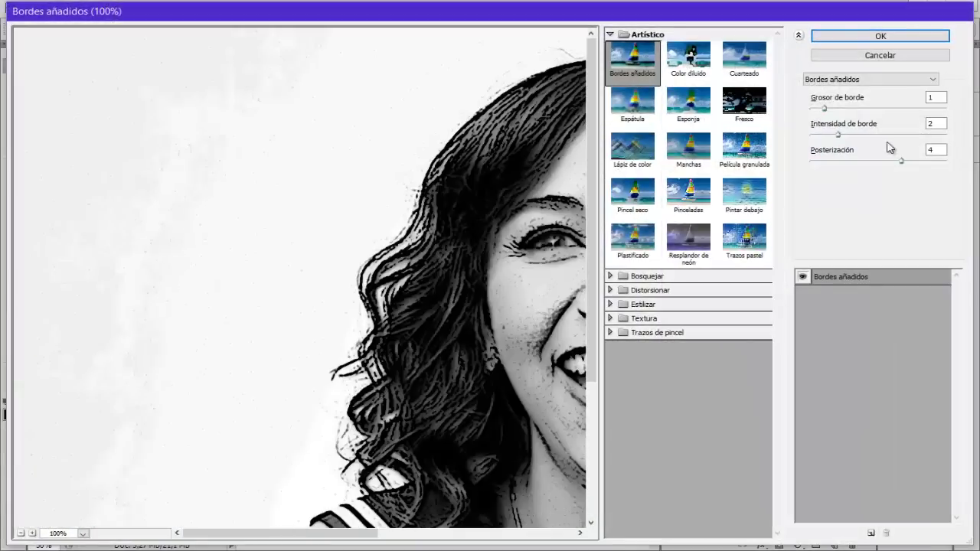
pyautogui.click(902, 41)
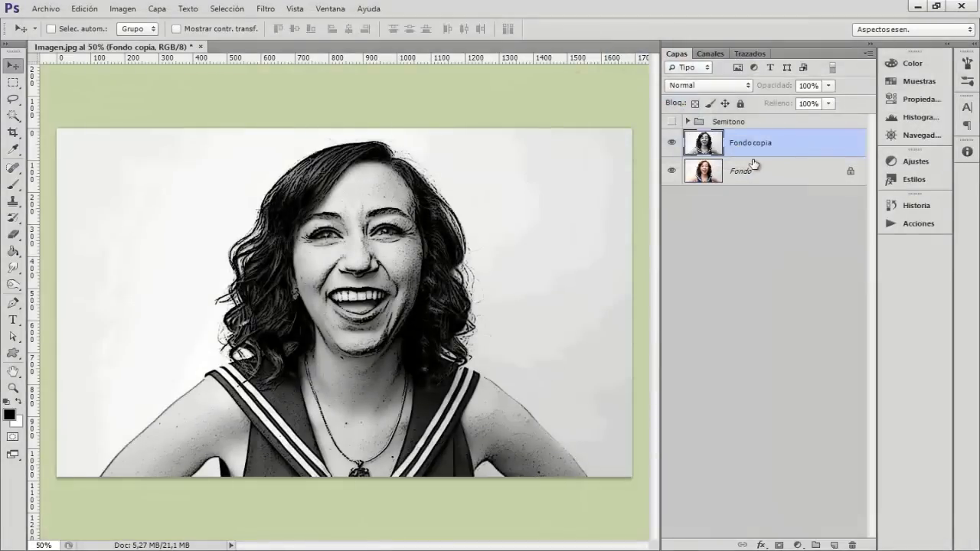
pyautogui.click(759, 169)
# Step: Make another Fondo copy, move it to the top of the stack, and desaturate it
pyautogui.hotkey('ctrl', 'j')
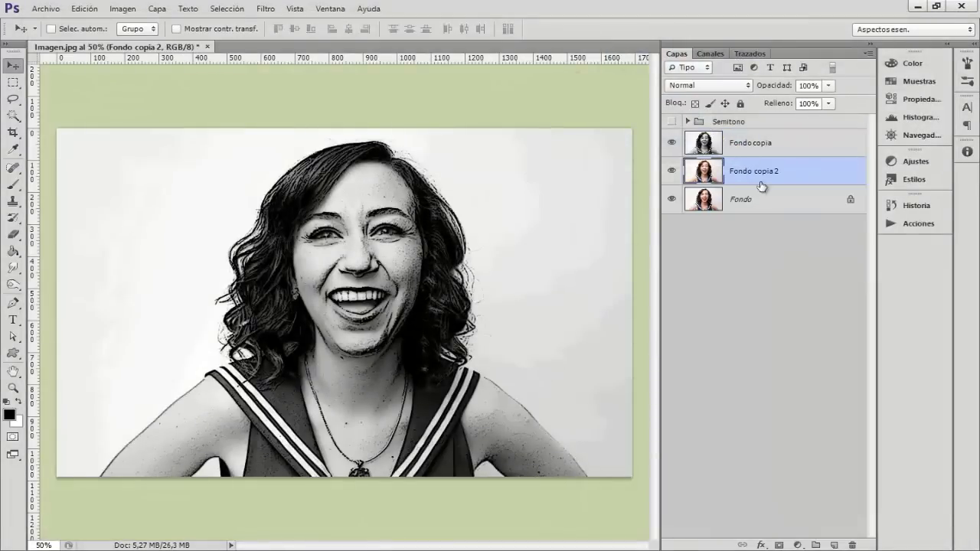
pyautogui.moveTo(740, 172)
pyautogui.mouseDown()
pyautogui.moveTo(739, 136)
pyautogui.moveTo(734, 149)
pyautogui.mouseUp()
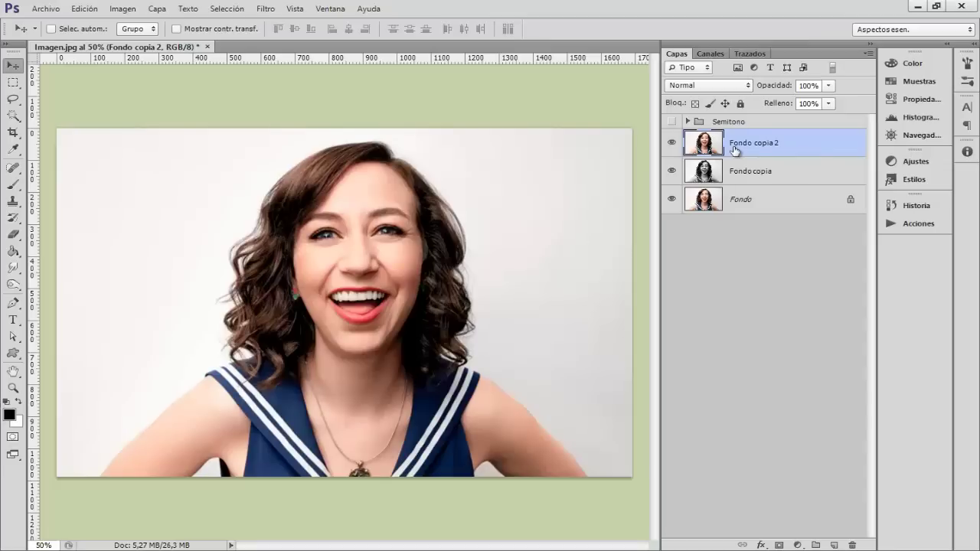
pyautogui.hotkey('ctrl', 'shift', 'u')
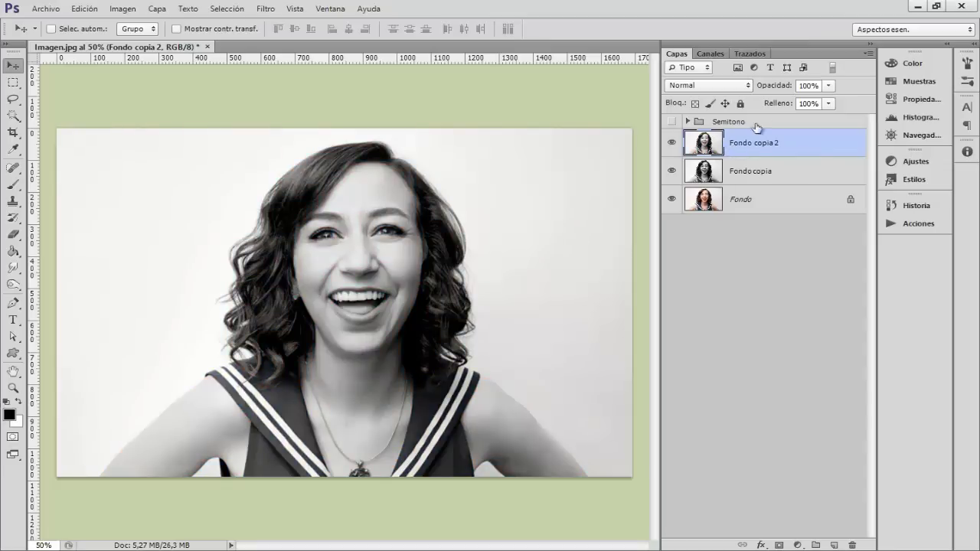
# Step: Apply the Semitono de color halftone filter to the copy and blend it in Luz suave
pyautogui.click(267, 10)
pyautogui.moveTo(367, 277)
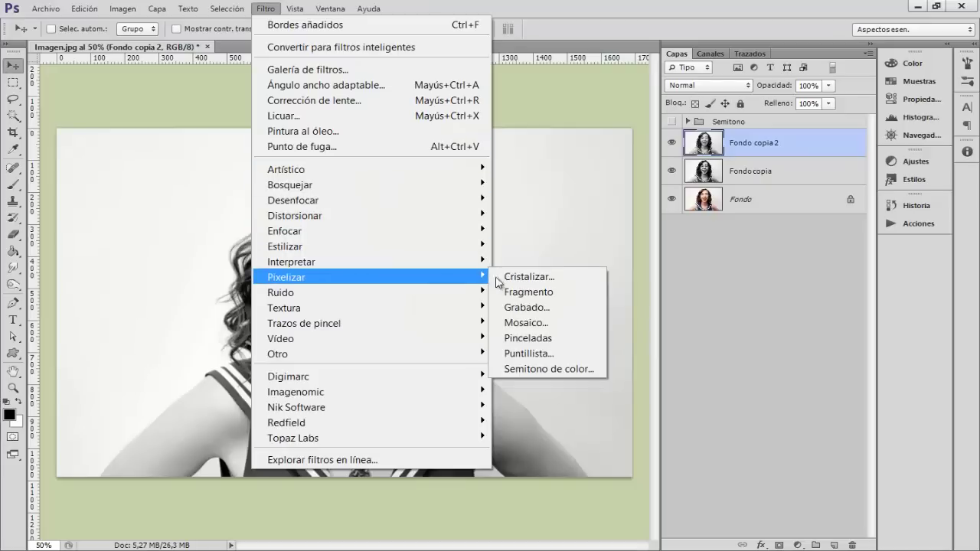
pyautogui.click(538, 368)
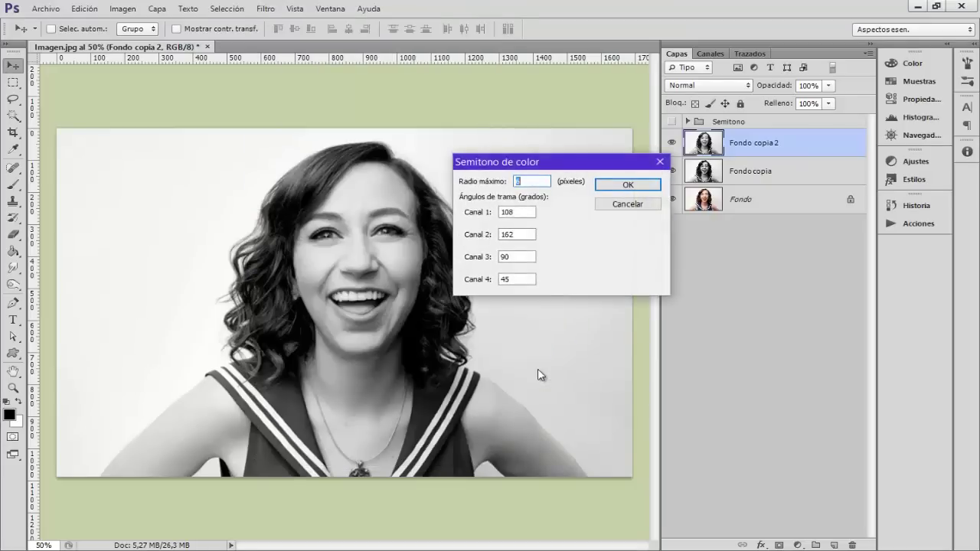
pyautogui.click(627, 185)
pyautogui.click(705, 87)
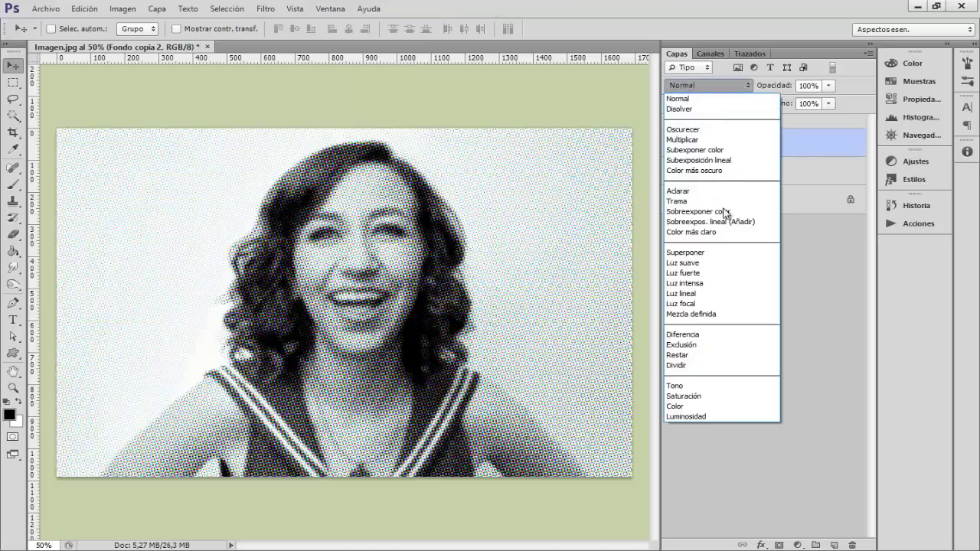
pyautogui.click(693, 259)
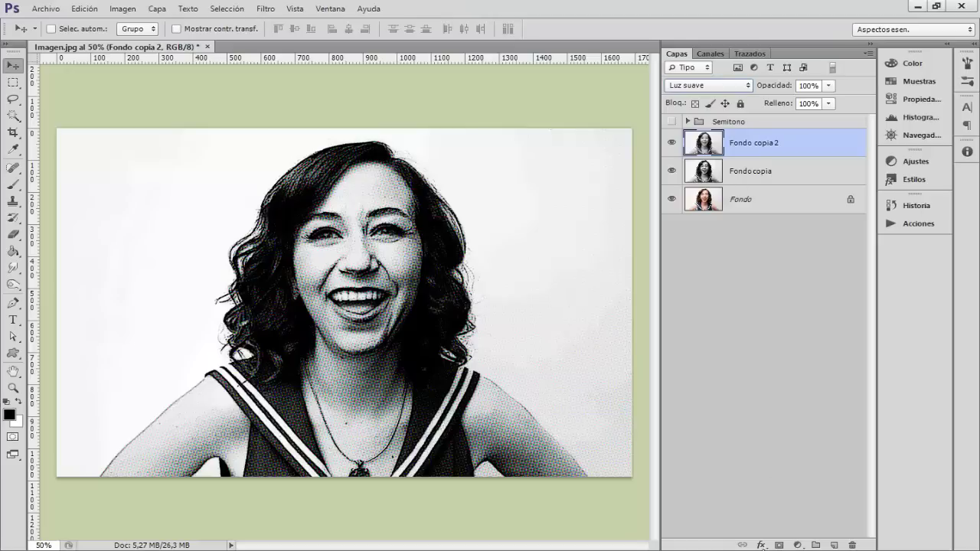
# Step: Add a bright red solid colour fill layer over the portrait
pyautogui.click(797, 545)
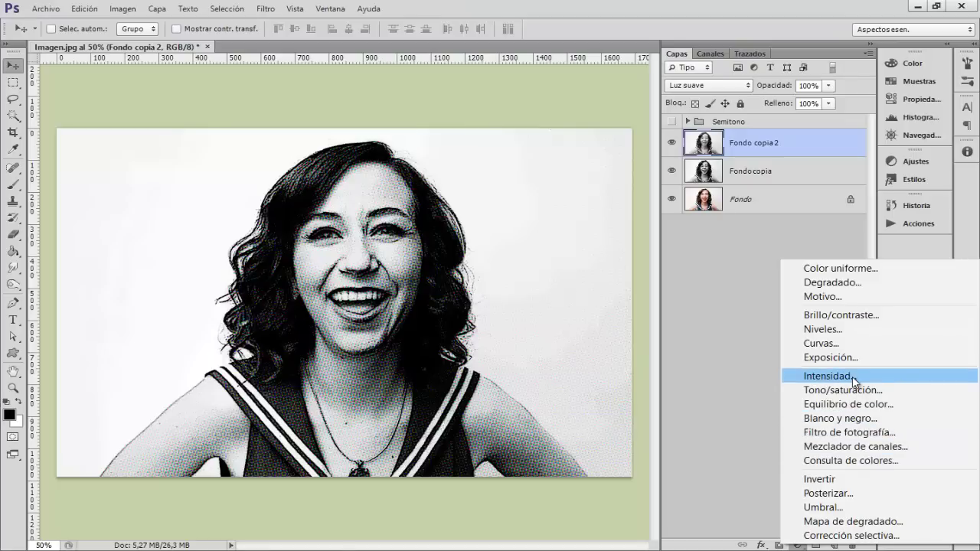
pyautogui.click(846, 269)
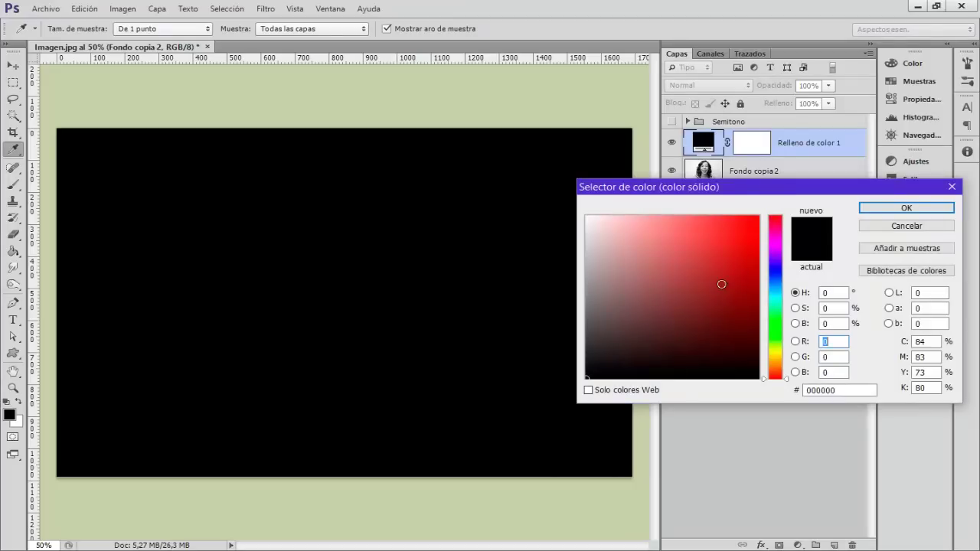
pyautogui.moveTo(725, 267); pyautogui.dragTo(754, 235)
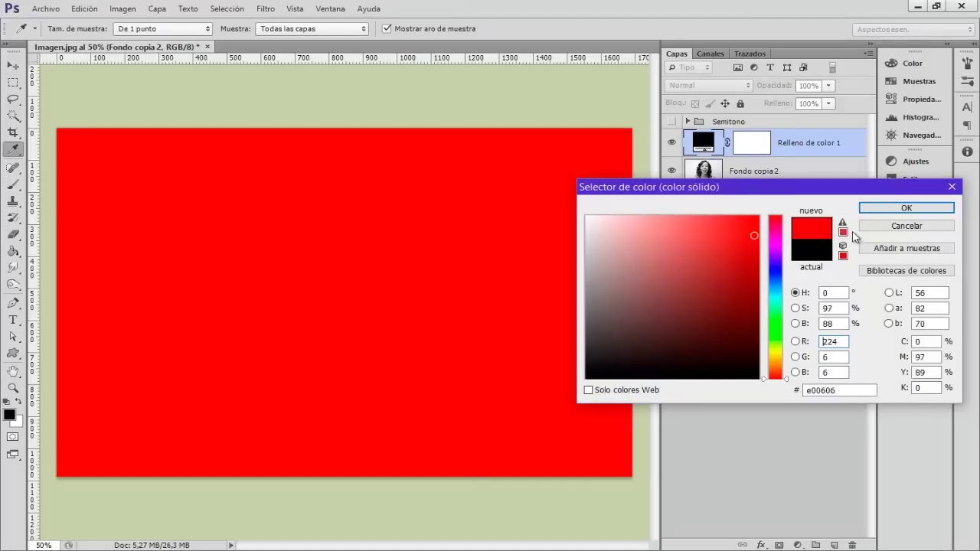
pyautogui.click(884, 211)
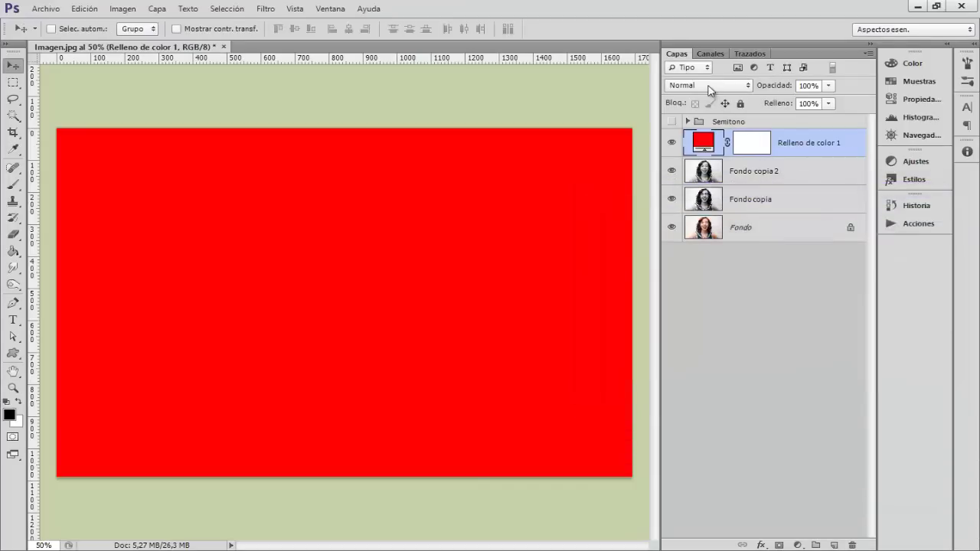
# Step: Try several blend modes on the red fill, settle on Multiplicar, and select its mask
pyautogui.click(708, 86)
pyautogui.click(702, 137)
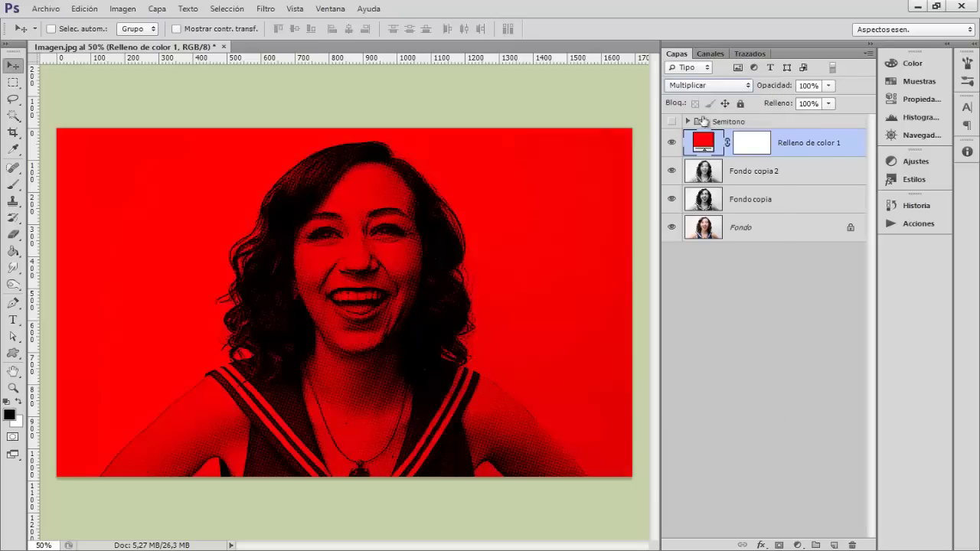
pyautogui.press('Down')
pyautogui.press('Down')
pyautogui.press('Down')
pyautogui.press('Down')
pyautogui.press('Down')
pyautogui.press('Down')
pyautogui.press('Down')
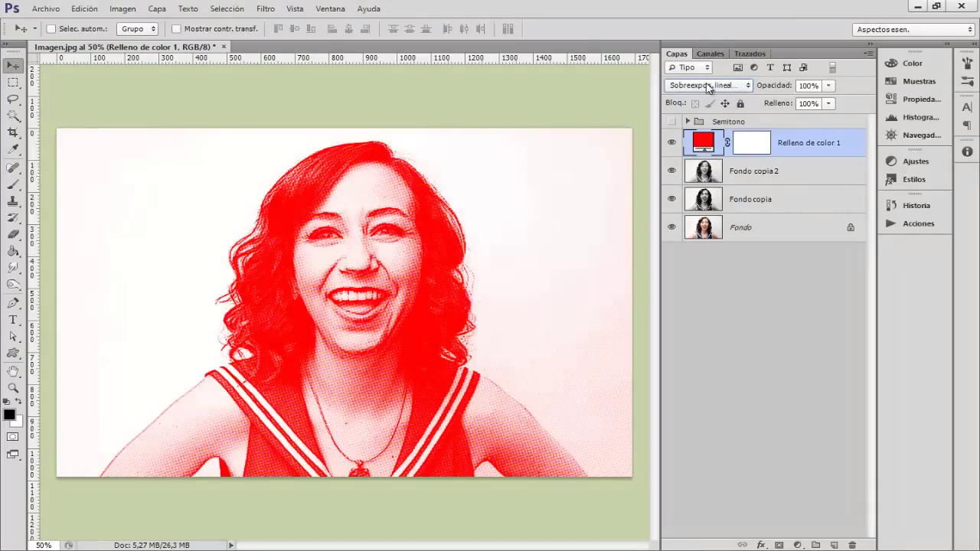
pyautogui.press('Down')
pyautogui.press('Down')
pyautogui.press('Down')
pyautogui.press('Down')
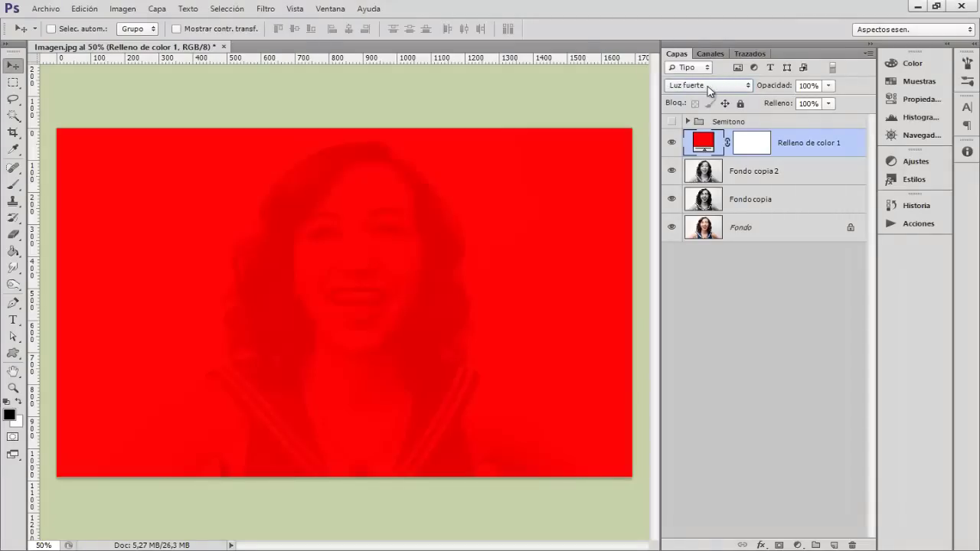
pyautogui.press('Down')
pyautogui.press('Down')
pyautogui.press('Down')
pyautogui.press('Down')
pyautogui.press('Down')
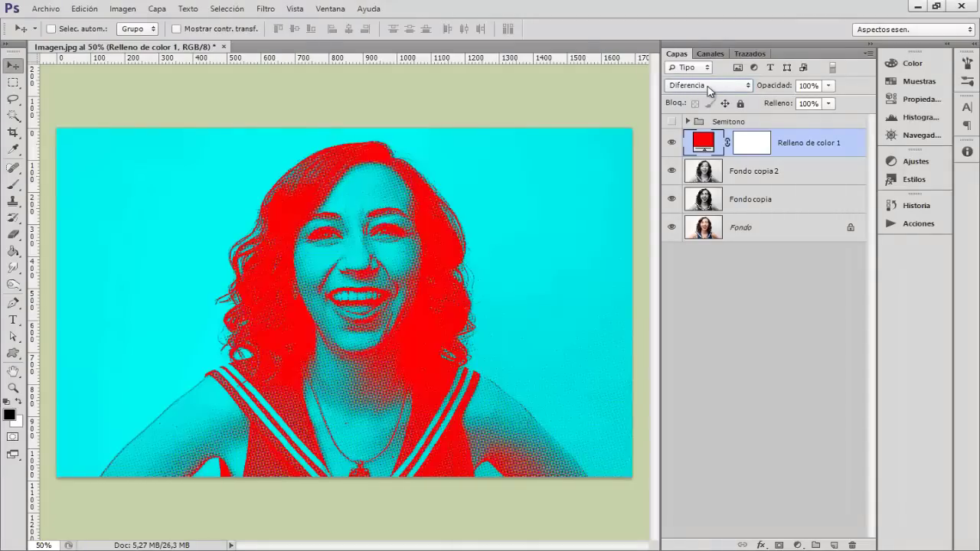
pyautogui.press('Down')
pyautogui.press('Down')
pyautogui.press('Down')
pyautogui.press('Down')
pyautogui.press('Down')
pyautogui.click(709, 85)
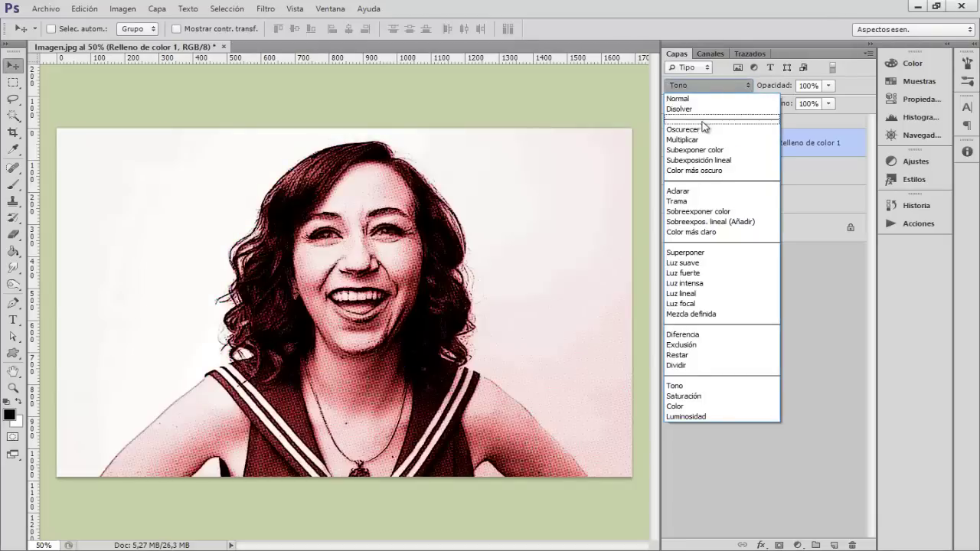
pyautogui.click(741, 141)
pyautogui.click(747, 147)
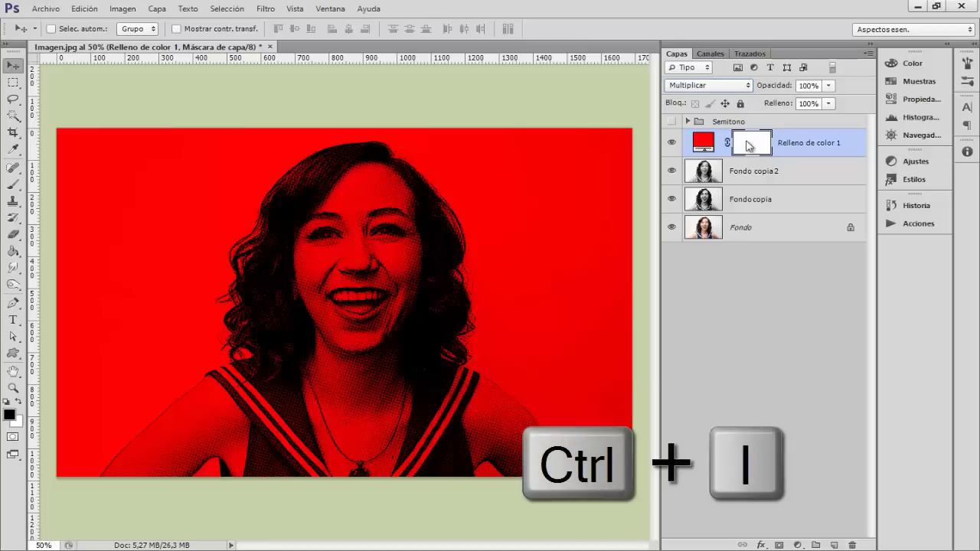
# Step: Invert the red fill's mask to black and zoom in on the mouth
pyautogui.hotkey('ctrl', 'i')
pyautogui.hotkey('ctrl', '1')
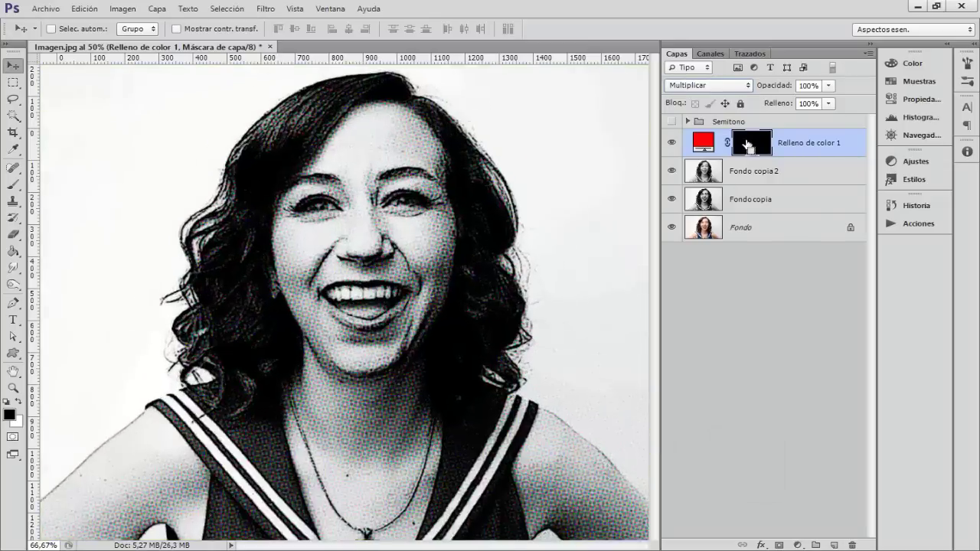
pyautogui.hotkey('ctrl', '+')
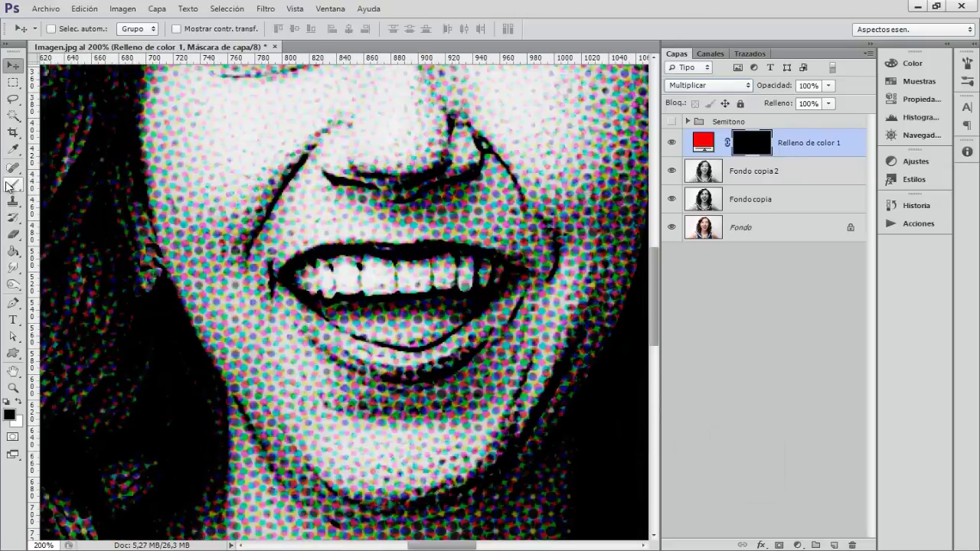
# Step: Set up the Brush tool at about 20 px with 80% hardness
pyautogui.click(13, 183)
pyautogui.rightClick(329, 356)
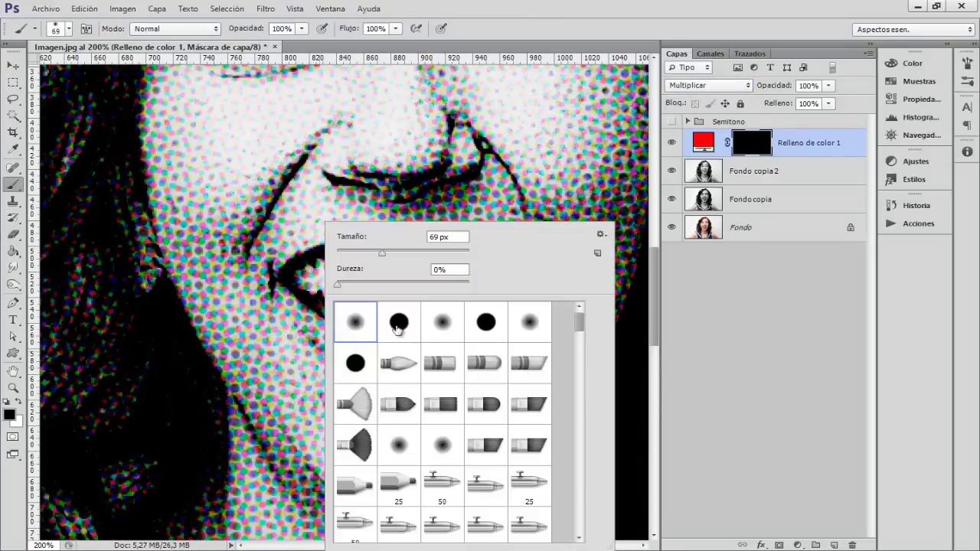
pyautogui.press('[')
pyautogui.press('[')
pyautogui.press('[')
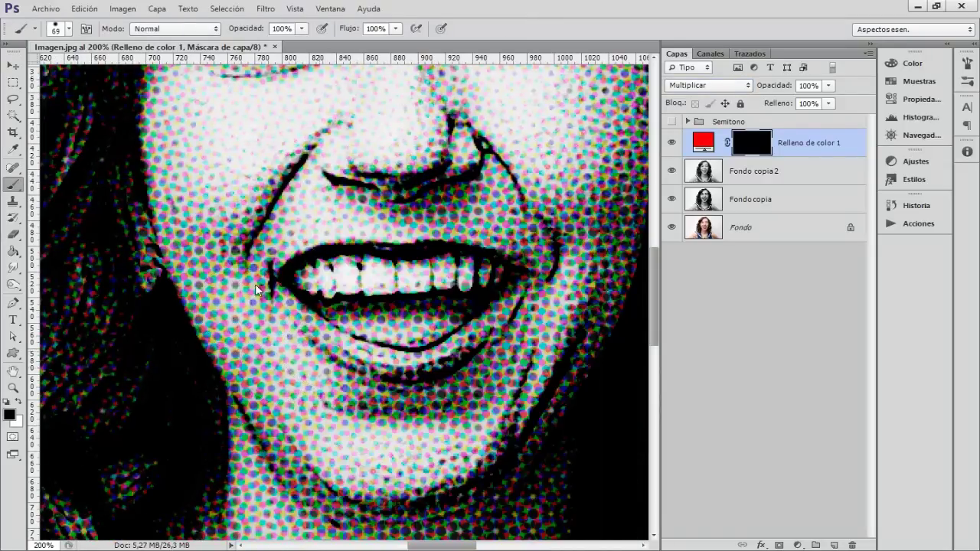
pyautogui.press('Escape')
pyautogui.moveTo(234, 289); pyautogui.dragTo(222, 288)
pyautogui.rightClick(406, 297)
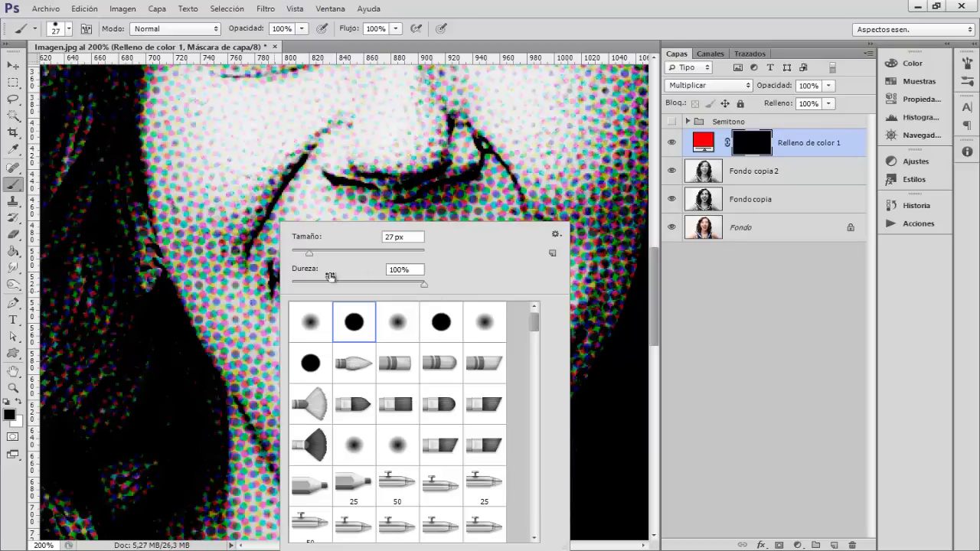
pyautogui.click(426, 286)
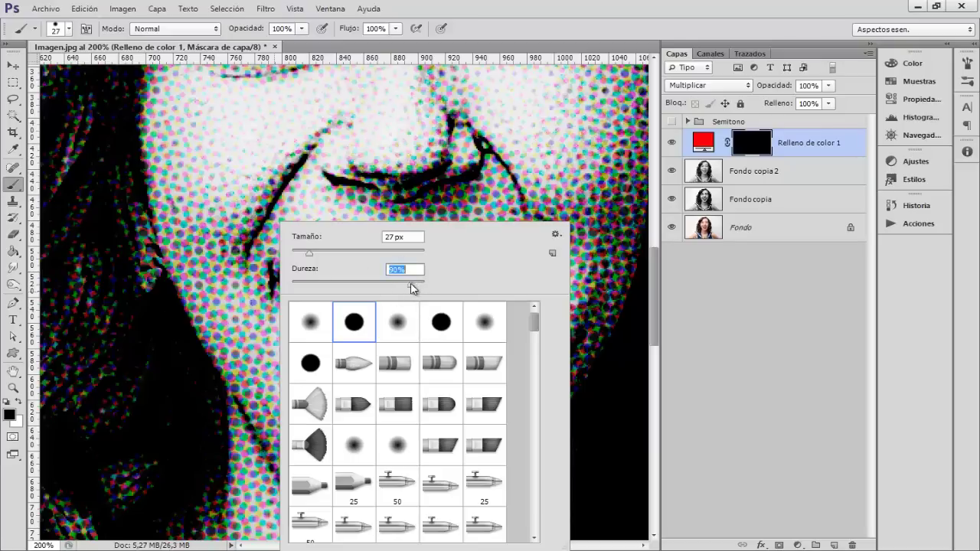
pyautogui.click(256, 289)
pyautogui.moveTo(256, 290); pyautogui.dragTo(246, 289)
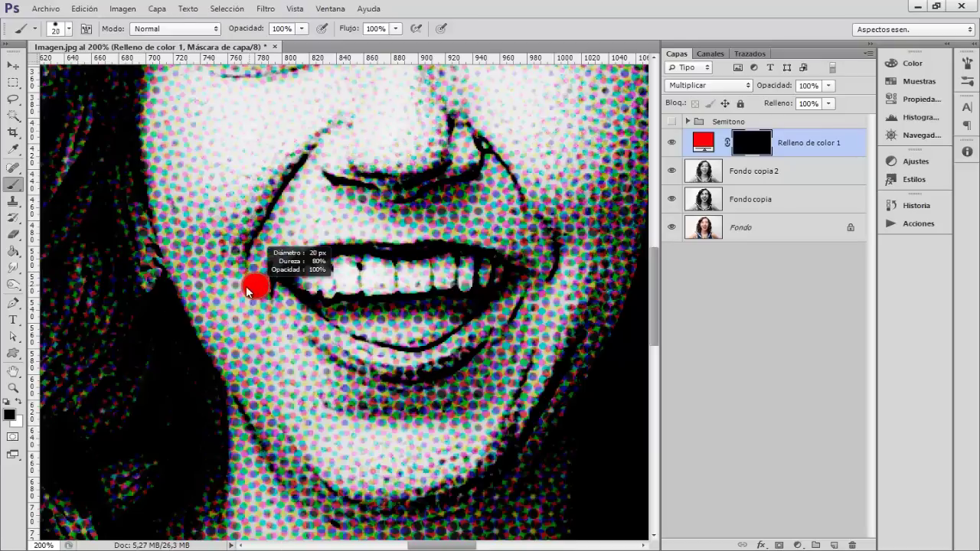
# Step: Paint white on the mask along the lower and upper lips to reveal the red
pyautogui.press('x')
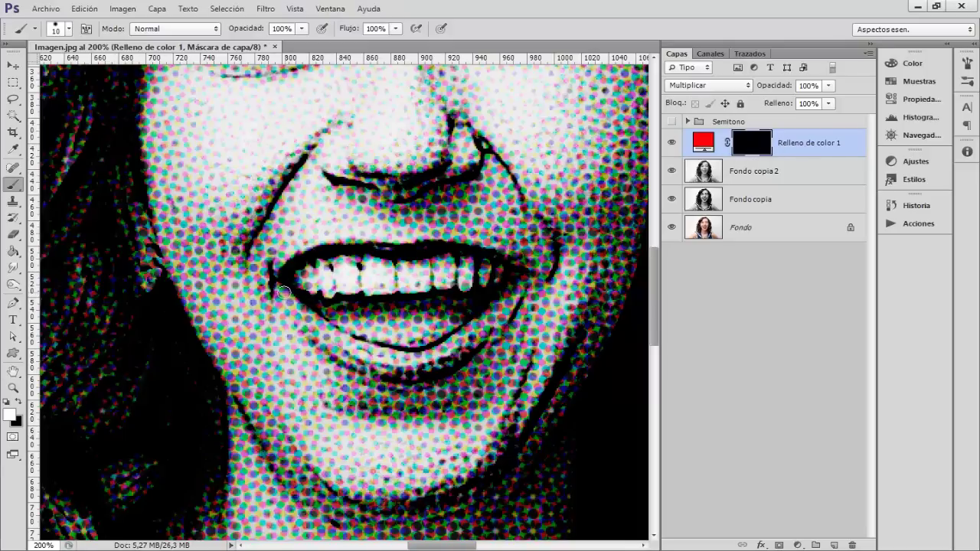
pyautogui.moveTo(284, 294)
pyautogui.mouseDown()
pyautogui.moveTo(346, 339)
pyautogui.moveTo(437, 353)
pyautogui.mouseUp()
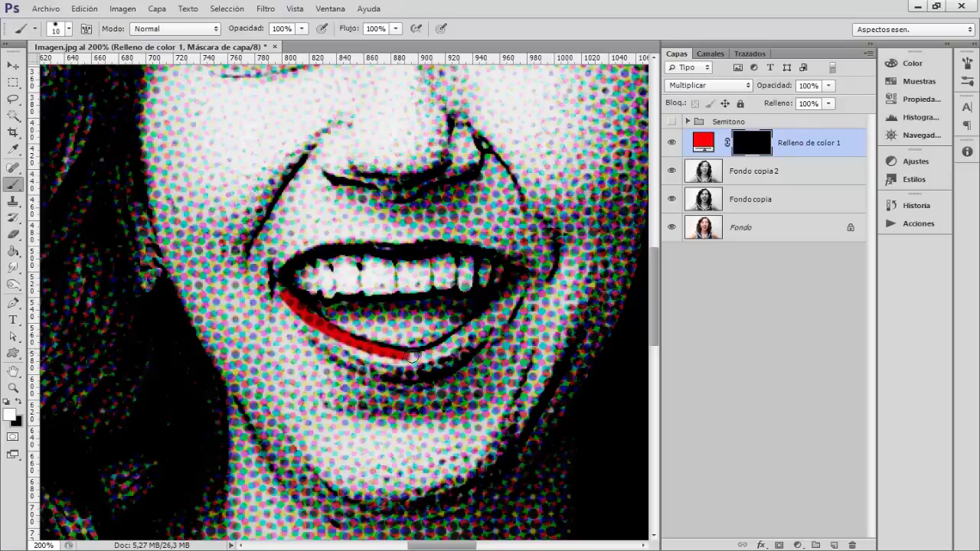
pyautogui.moveTo(437, 353)
pyautogui.mouseDown()
pyautogui.moveTo(511, 297)
pyautogui.moveTo(506, 315)
pyautogui.moveTo(468, 343)
pyautogui.moveTo(404, 366)
pyautogui.moveTo(318, 337)
pyautogui.moveTo(295, 305)
pyautogui.moveTo(340, 355)
pyautogui.moveTo(381, 374)
pyautogui.moveTo(414, 370)
pyautogui.moveTo(501, 320)
pyautogui.moveTo(483, 334)
pyautogui.mouseUp()
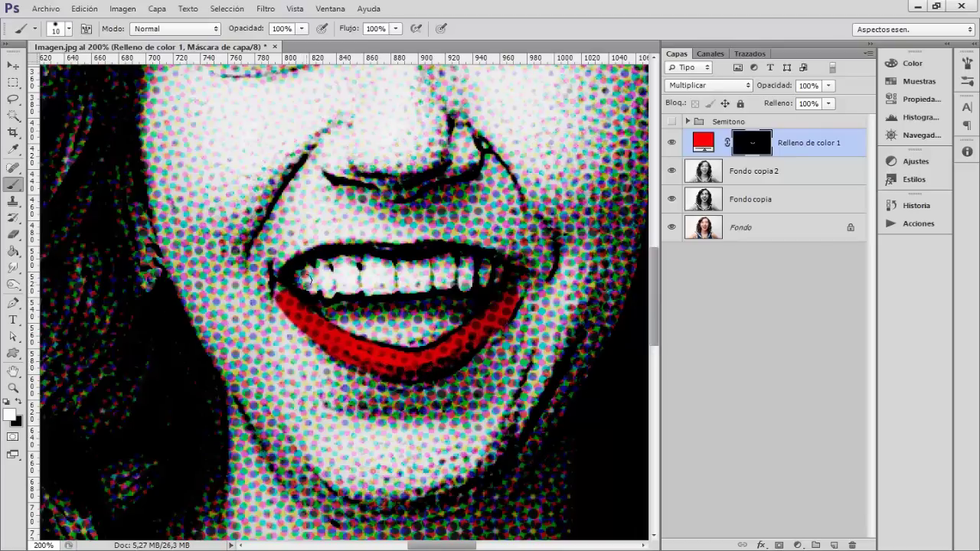
pyautogui.moveTo(284, 271)
pyautogui.mouseDown()
pyautogui.moveTo(341, 247)
pyautogui.moveTo(462, 247)
pyautogui.moveTo(524, 273)
pyautogui.moveTo(507, 303)
pyautogui.mouseUp()
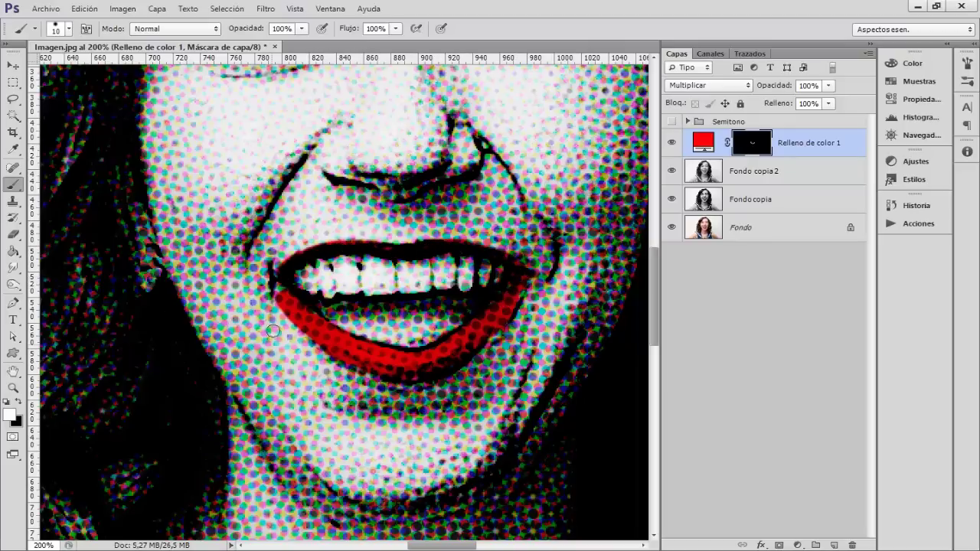
pyautogui.moveTo(281, 293); pyautogui.dragTo(373, 395)
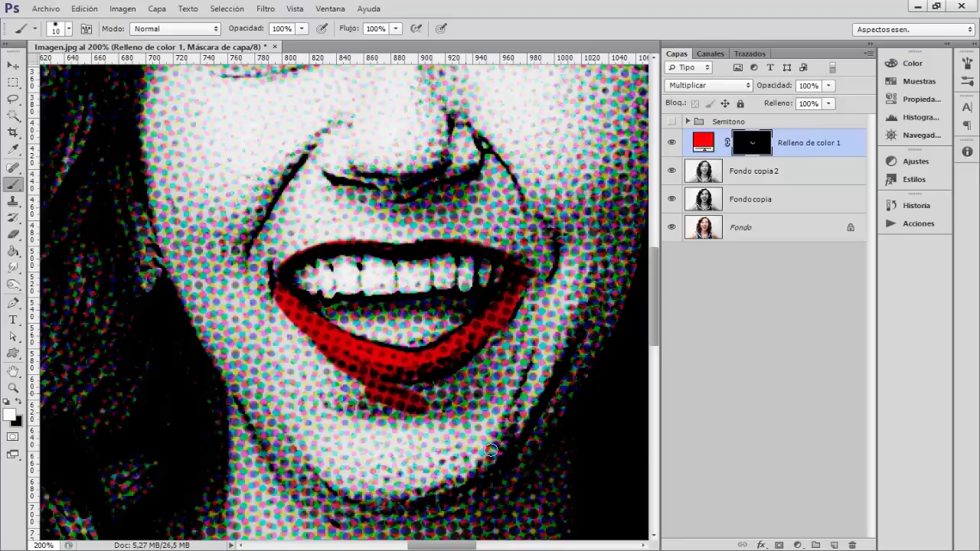
# Step: Paint black to remove the red spill below the lower lip, then fit the view
pyautogui.press('x')
pyautogui.moveTo(435, 410)
pyautogui.mouseDown()
pyautogui.moveTo(361, 397)
pyautogui.moveTo(330, 373)
pyautogui.mouseUp()
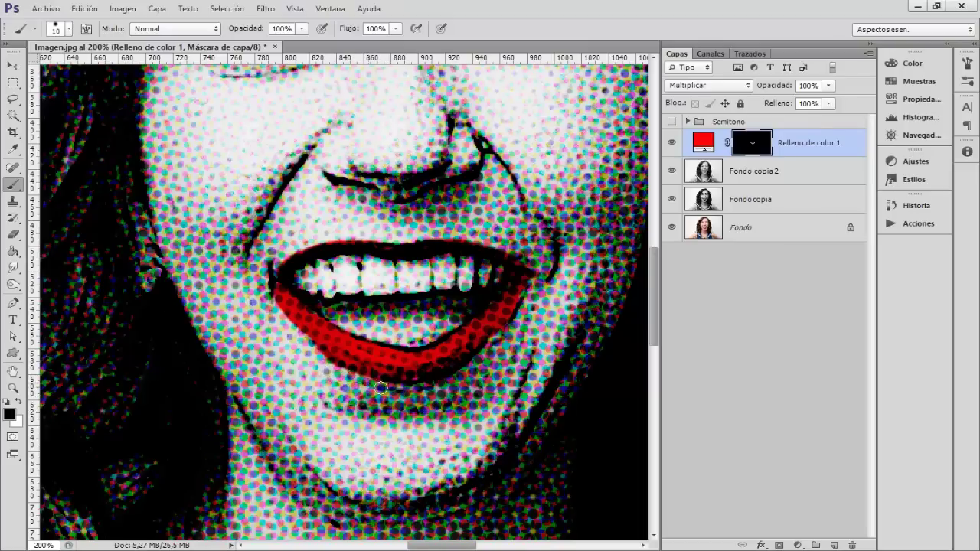
pyautogui.hotkey('ctrl', '0')
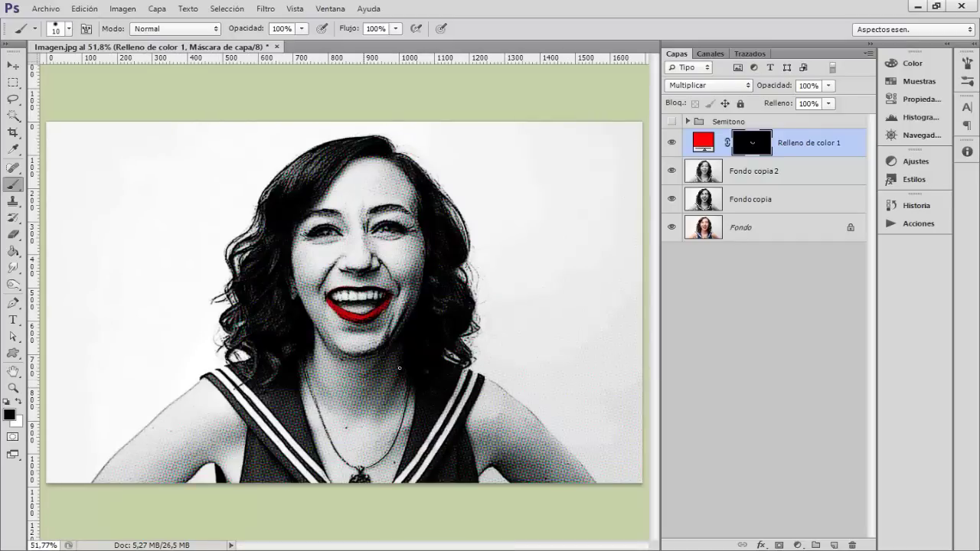
# Step: Check the lips at different zooms and lower the brush opacity to 38%
pyautogui.hotkey('ctrl', '+')
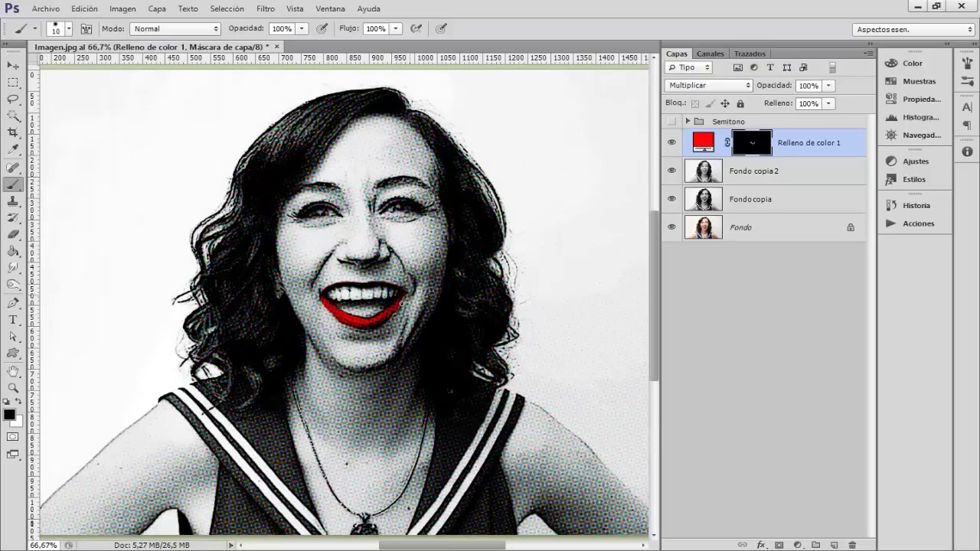
pyautogui.hotkey('ctrl', '-')
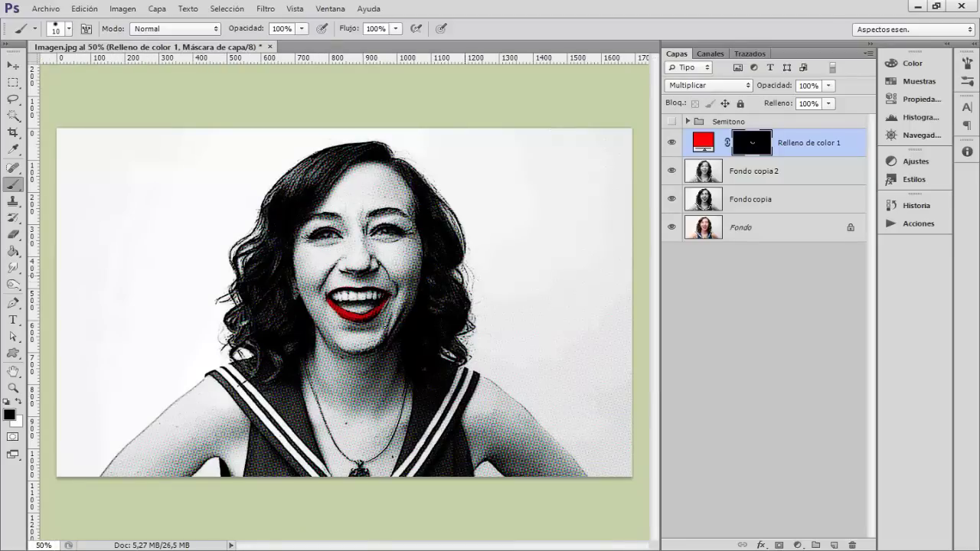
pyautogui.hotkey('ctrl', '+')
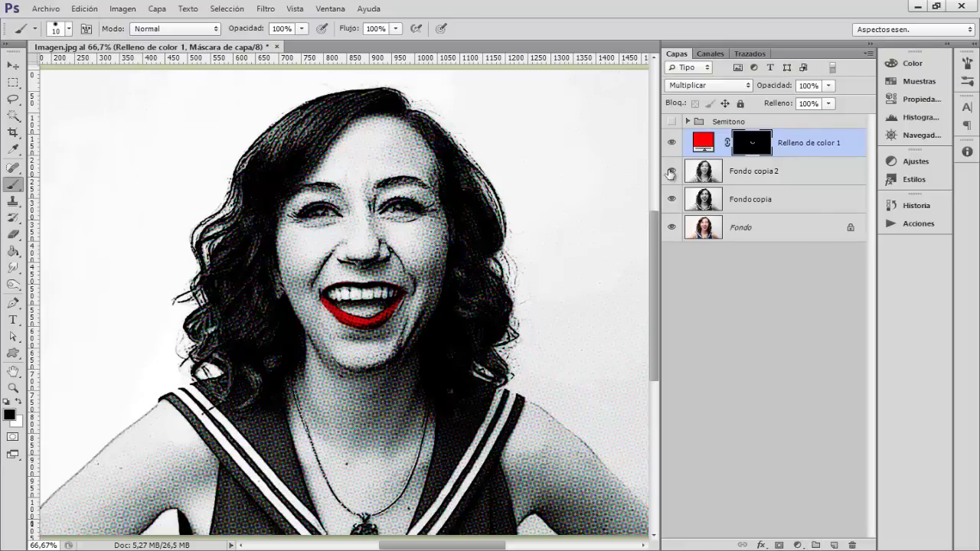
pyautogui.moveTo(256, 31); pyautogui.dragTo(220, 30)
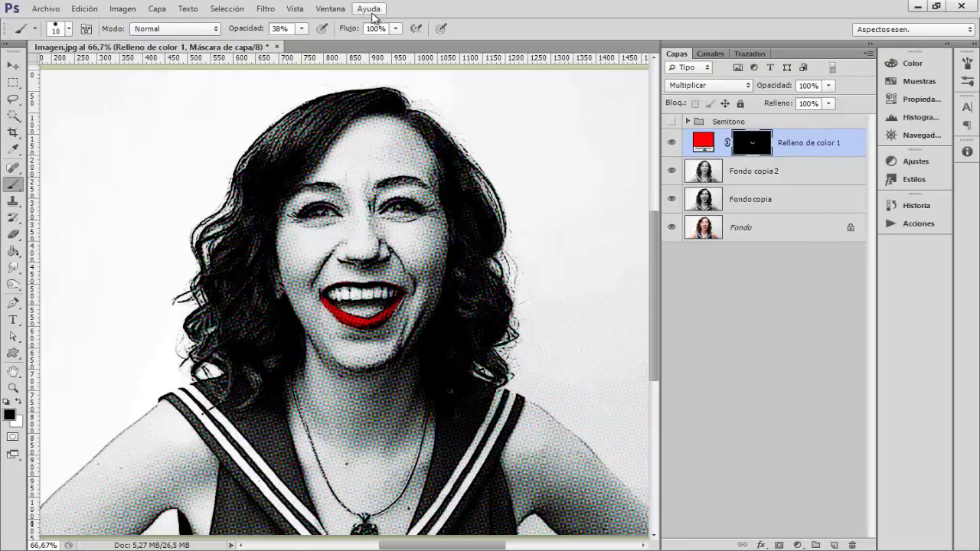
pyautogui.hotkey('ctrl', '+')
pyautogui.hotkey('ctrl', '+')
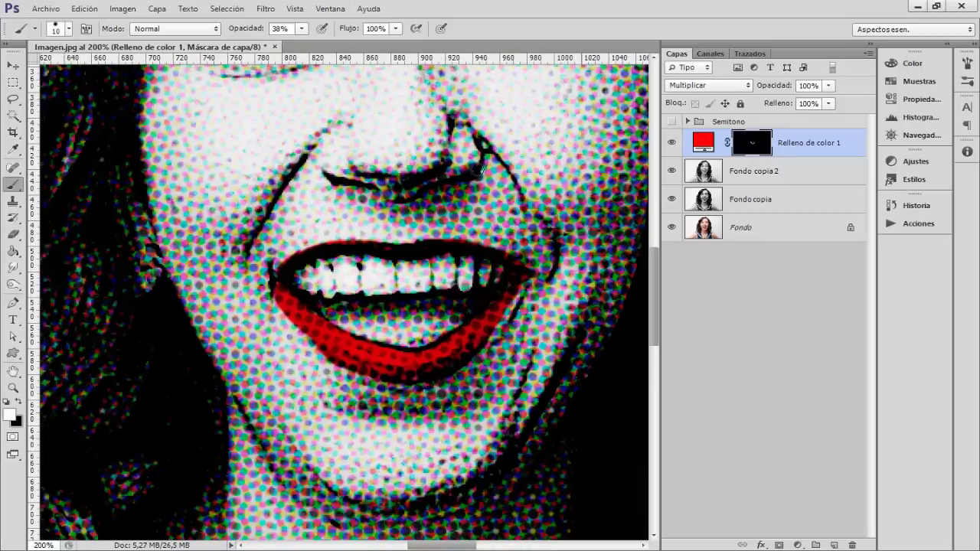
# Step: Paint a faint 38% red tint inside the mouth, then zoom out to view the portrait
pyautogui.moveTo(337, 310)
pyautogui.mouseDown()
pyautogui.moveTo(344, 322)
pyautogui.moveTo(412, 337)
pyautogui.moveTo(420, 315)
pyautogui.mouseUp()
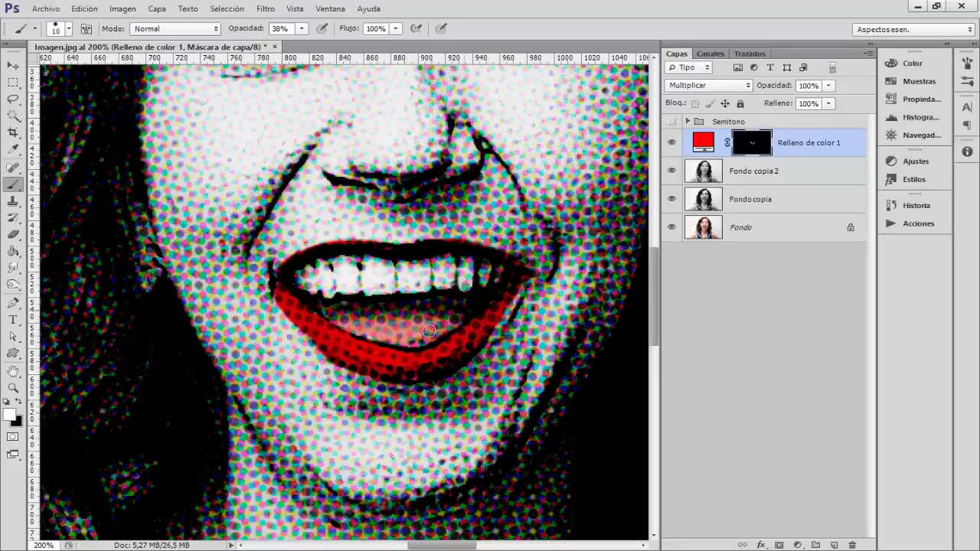
pyautogui.scroll(-1, 406, 369)
pyautogui.hotkey('ctrl', '0')
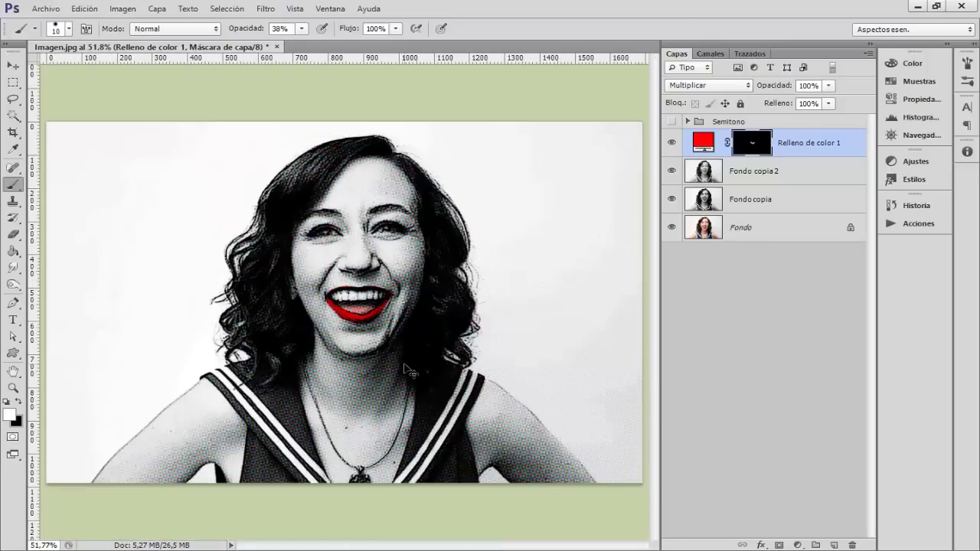
pyautogui.scroll(-1, 408, 372)
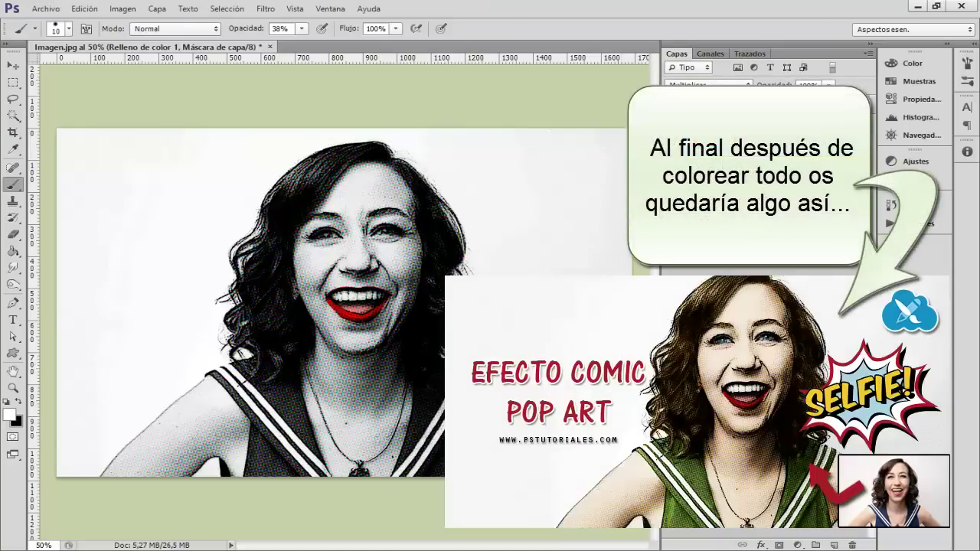
pyautogui.press('x')
pyautogui.hotkey('ctrl', 'g')
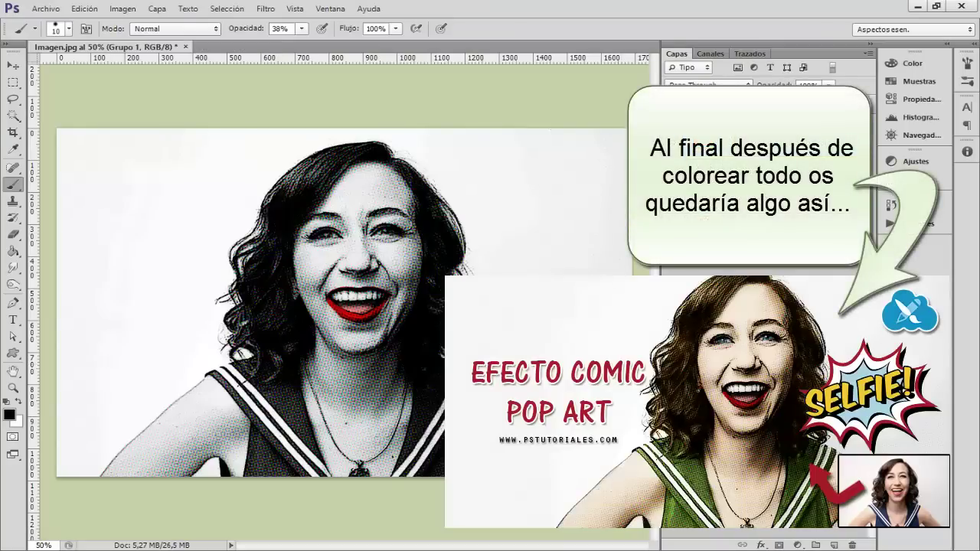
pyautogui.doubleClick(723, 137)
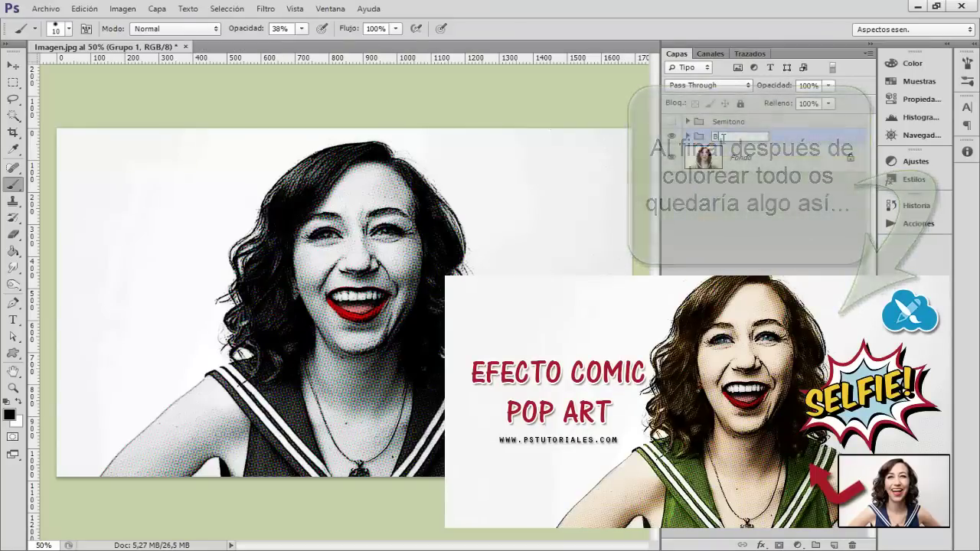
pyautogui.write('B/')
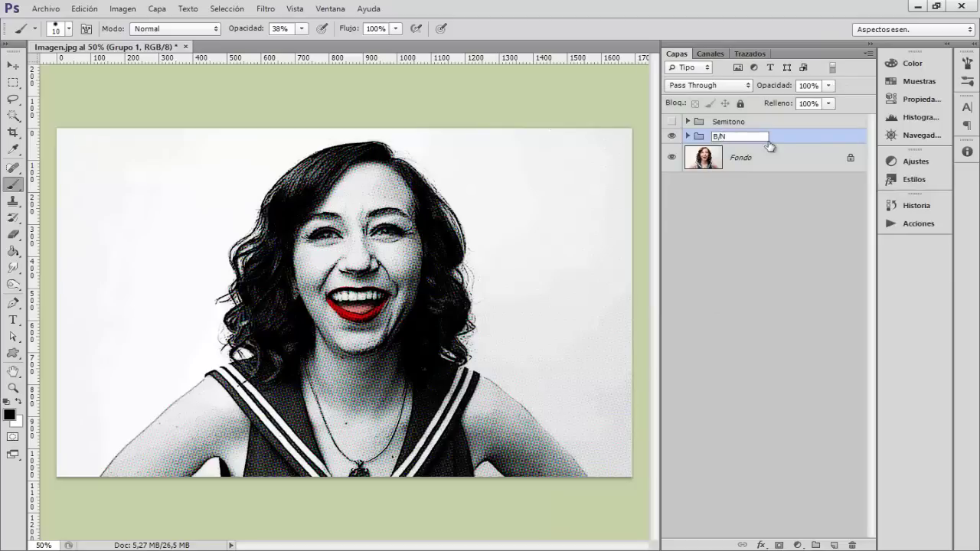
pyautogui.write('N')
pyautogui.press('Return')
pyautogui.click(673, 136)
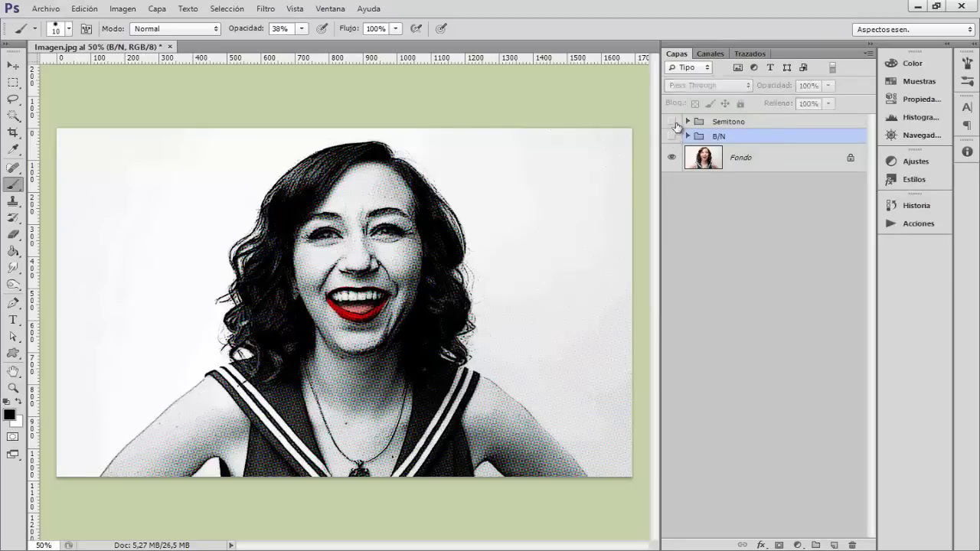
pyautogui.click(673, 122)
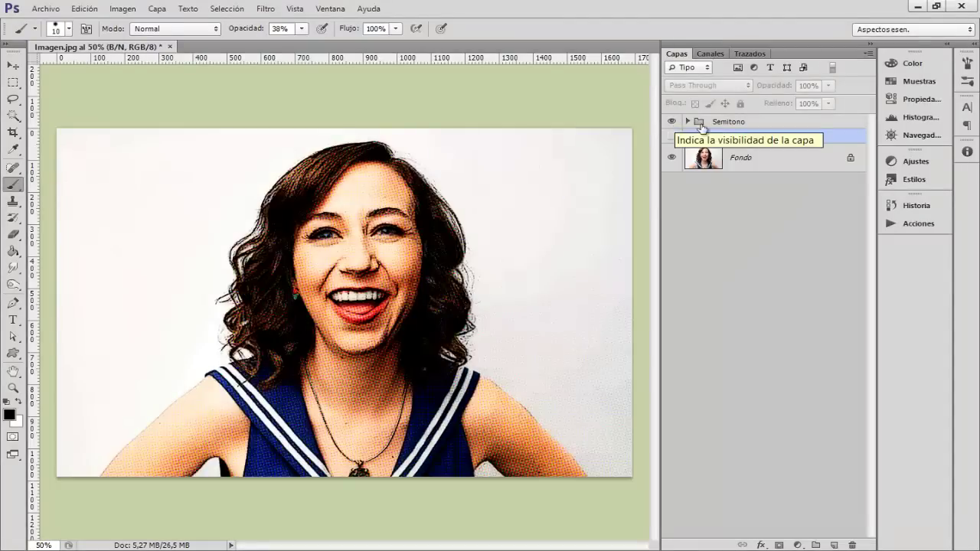
pyautogui.click(673, 122)
pyautogui.click(673, 136)
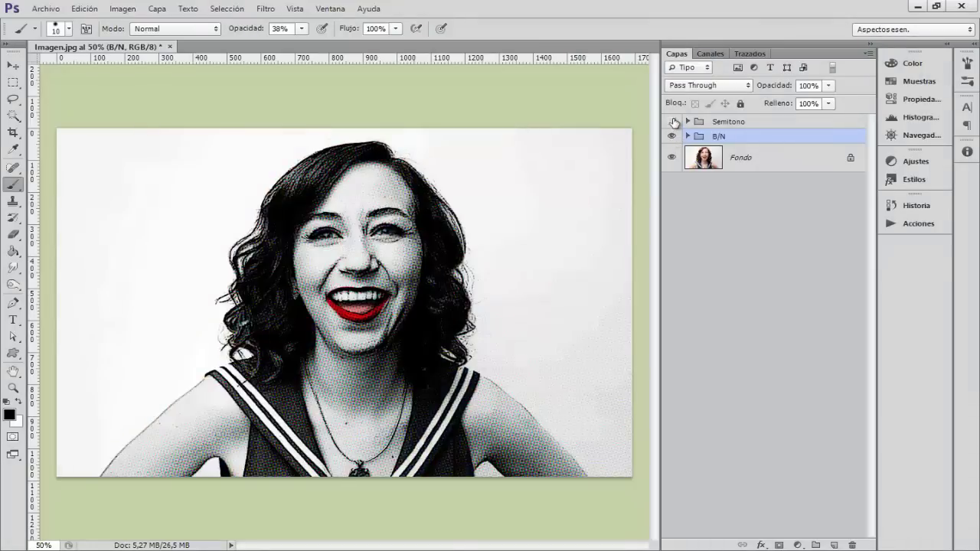
pyautogui.click(673, 122)
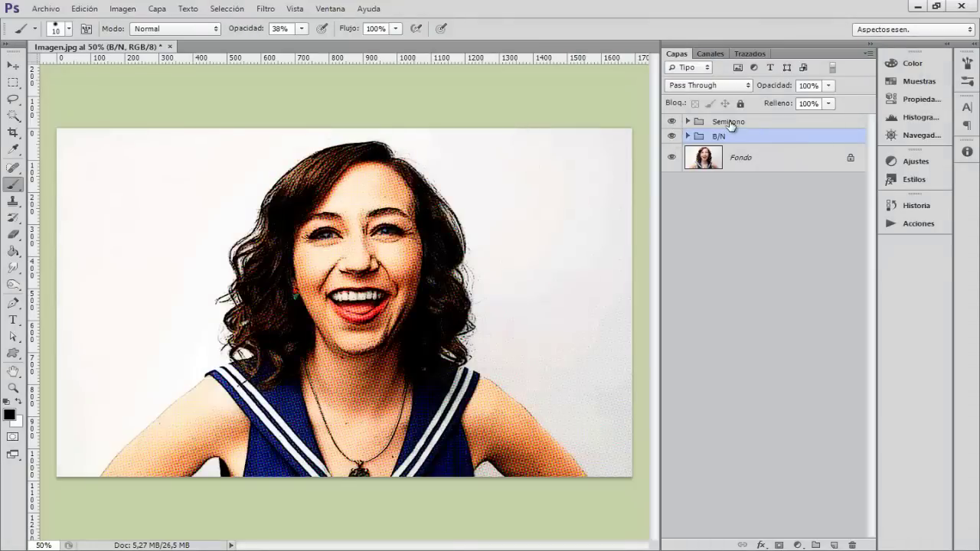
pyautogui.click(727, 122)
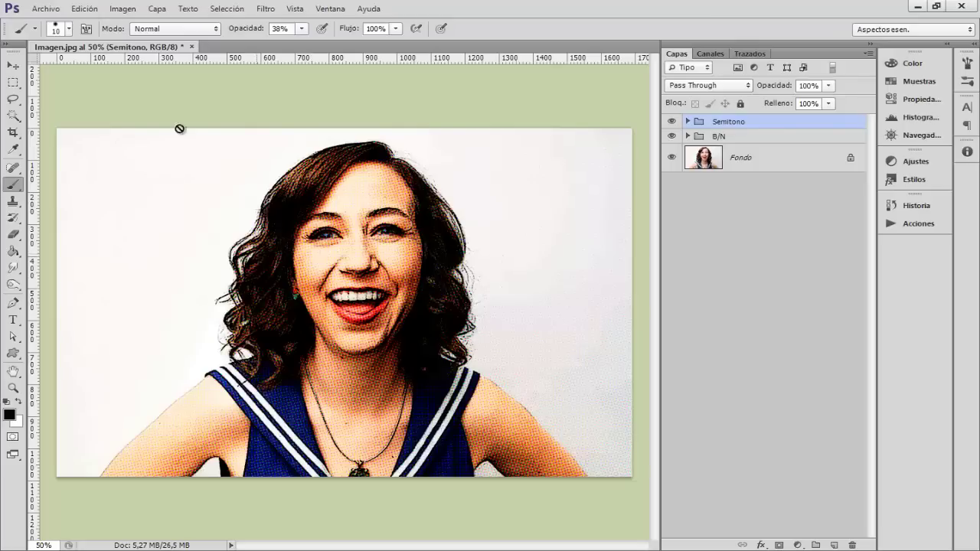
# Step: Place the selfie.png sticker file into the portrait
pyautogui.click(46, 9)
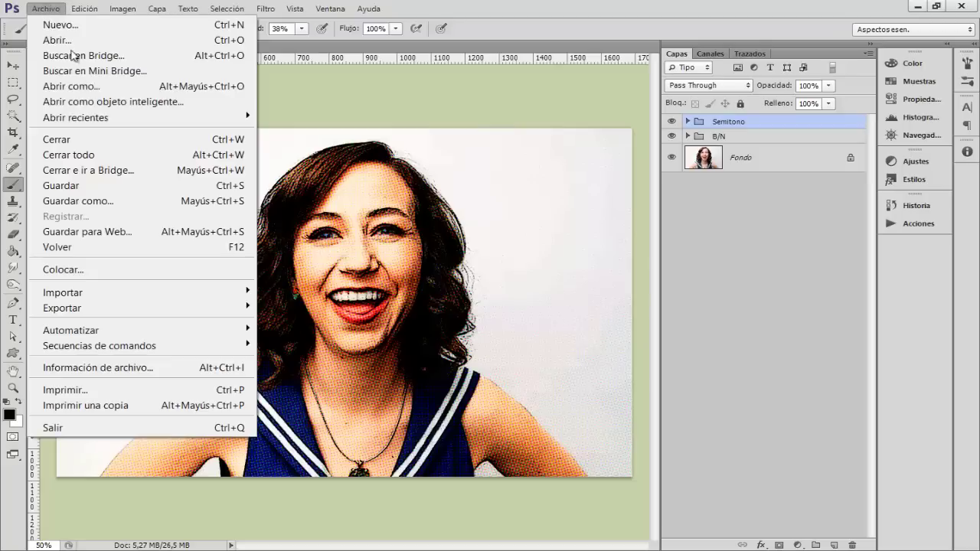
pyautogui.click(90, 270)
pyautogui.click(548, 126)
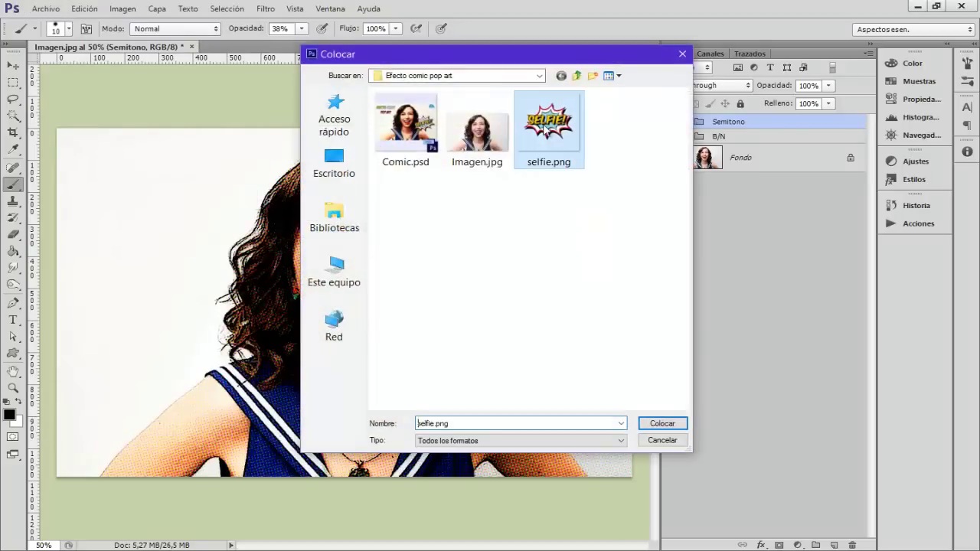
pyautogui.click(662, 424)
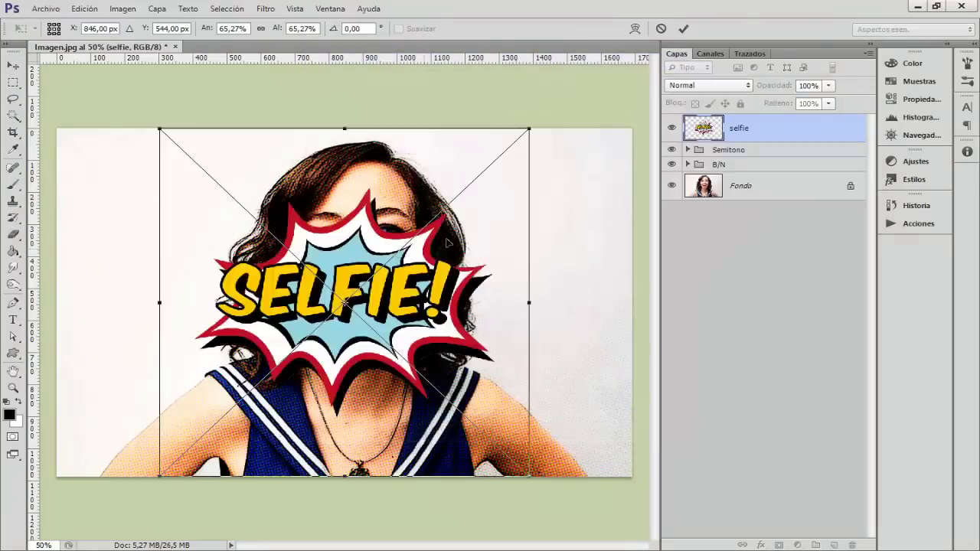
# Step: Shrink the sticker, move it right of the face, and commit the placement
pyautogui.moveTo(348, 299); pyautogui.dragTo(574, 272)
pyautogui.press('b')
pyautogui.press('Return')
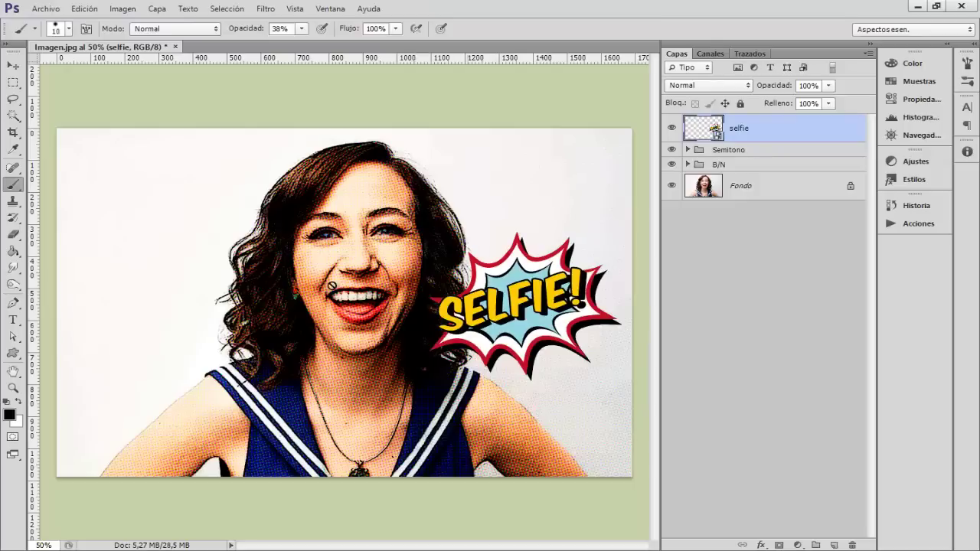
pyautogui.click(13, 320)
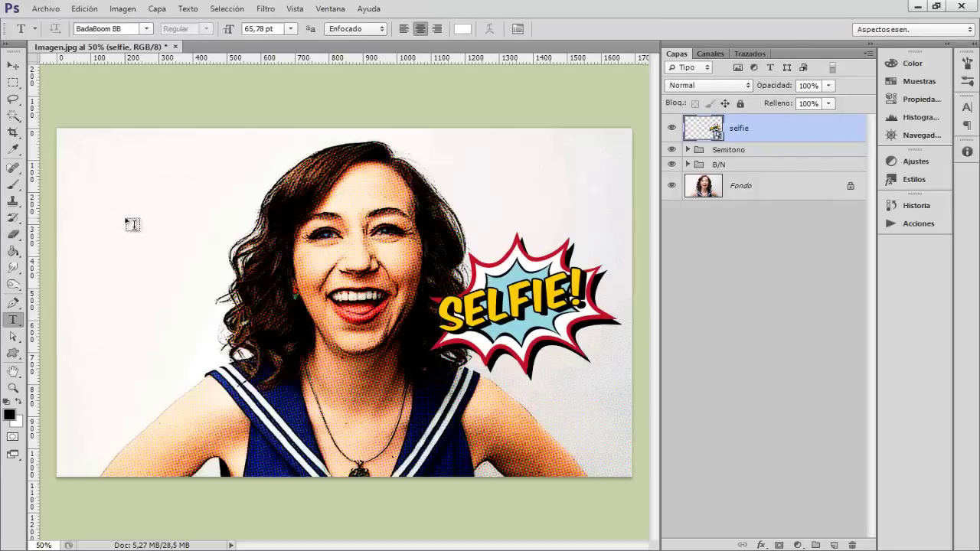
# Step: Type KRISTINA at the upper left in dark red #84141f sampled from the burst outline
pyautogui.moveTo(88, 172); pyautogui.dragTo(254, 231)
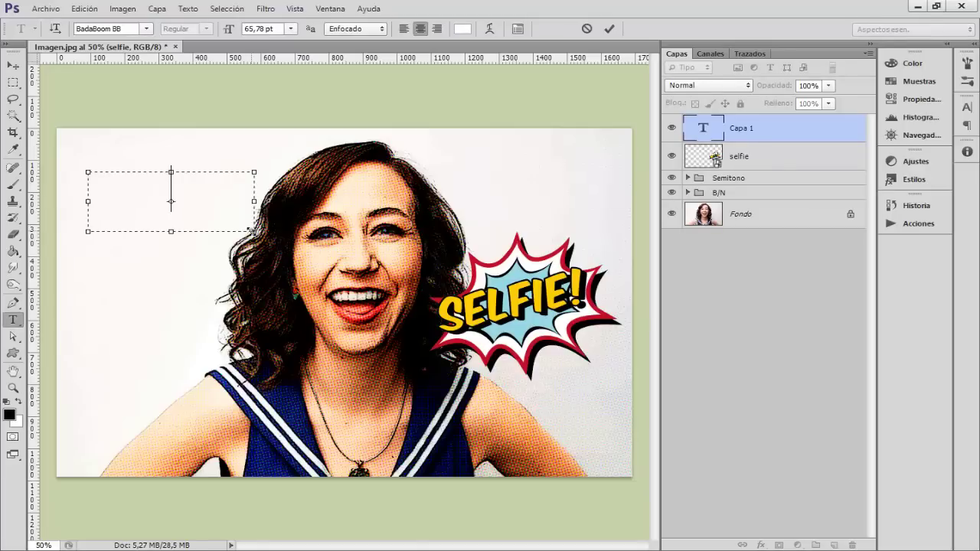
pyautogui.write('KRISTINA')
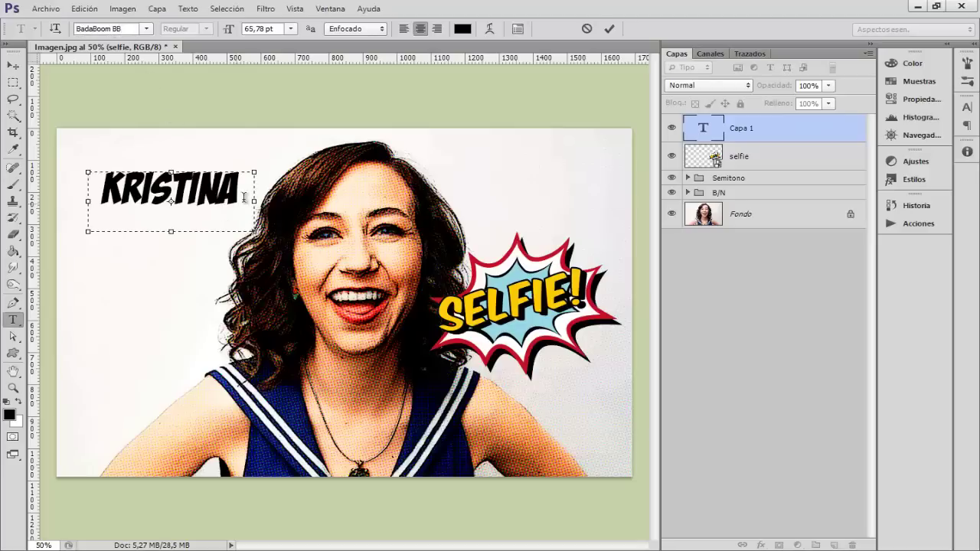
pyautogui.moveTo(244, 197); pyautogui.dragTo(100, 196)
pyautogui.click(9, 415)
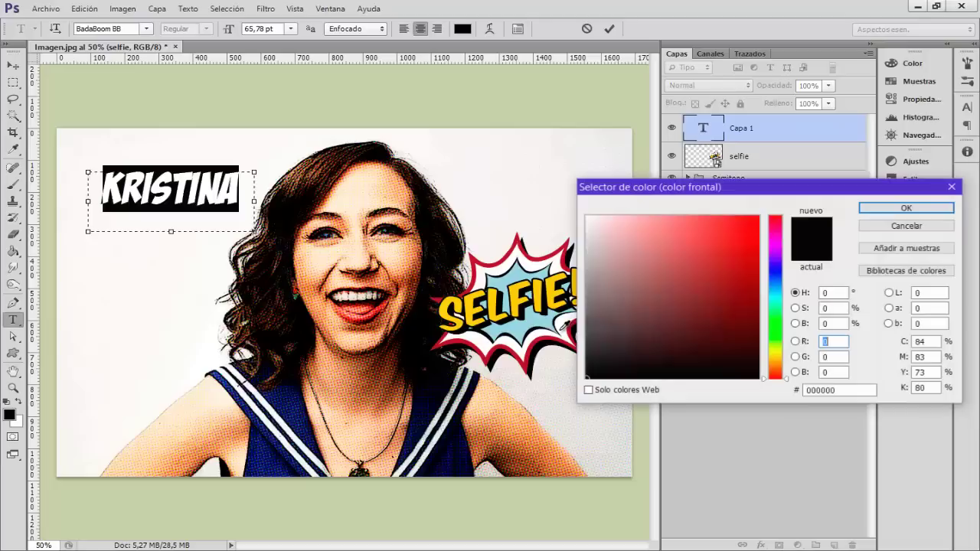
pyautogui.click(532, 358)
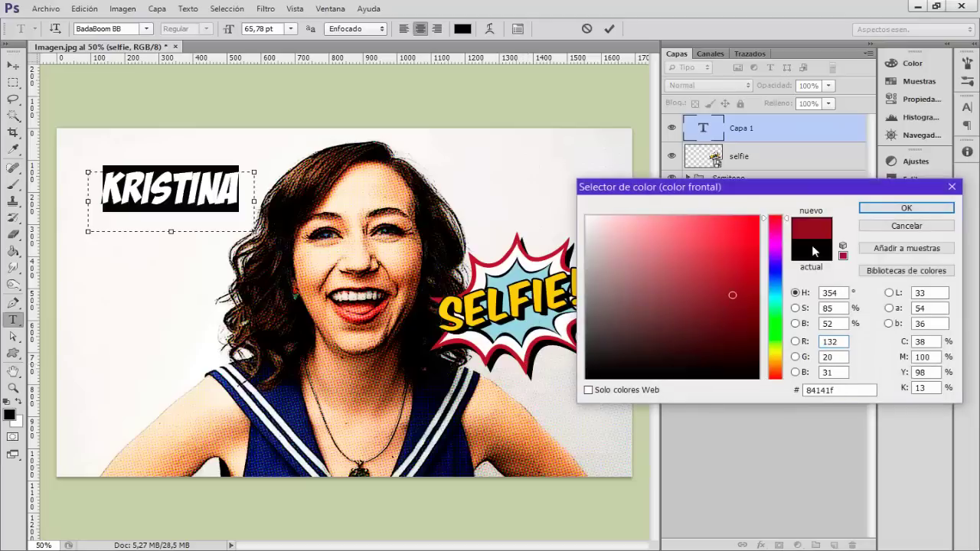
pyautogui.click(906, 208)
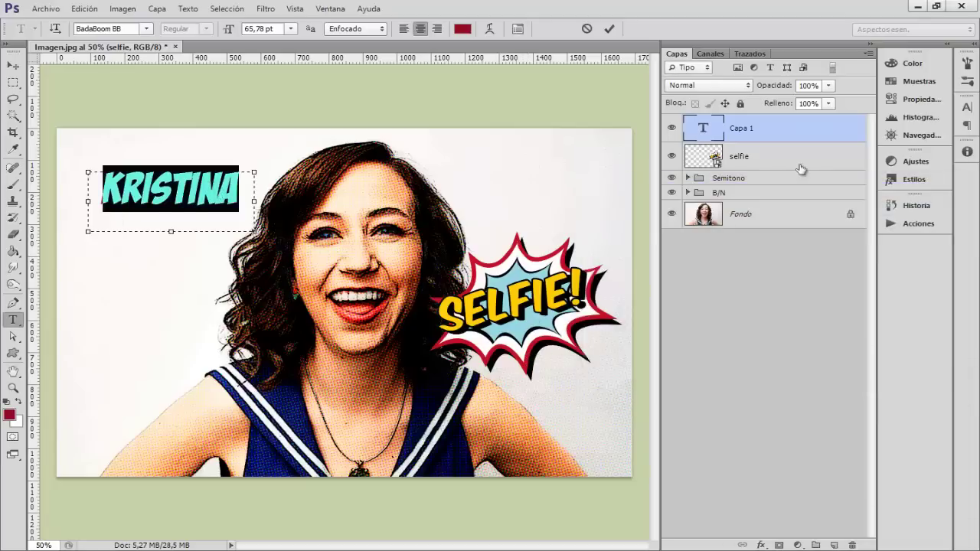
pyautogui.click(788, 129)
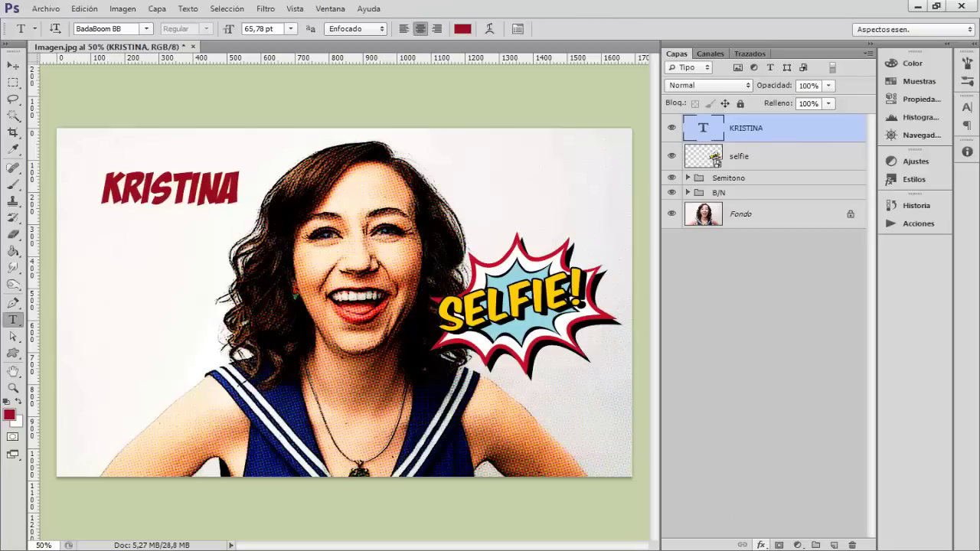
# Step: Add a drop shadow and a white 6 px stroke to the KRISTINA title
pyautogui.click(761, 545)
pyautogui.click(774, 534)
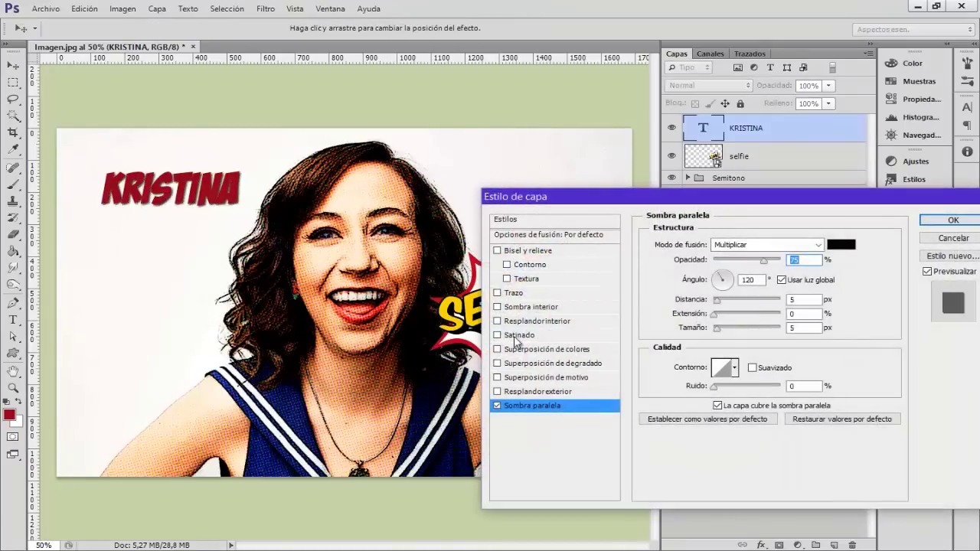
pyautogui.click(515, 294)
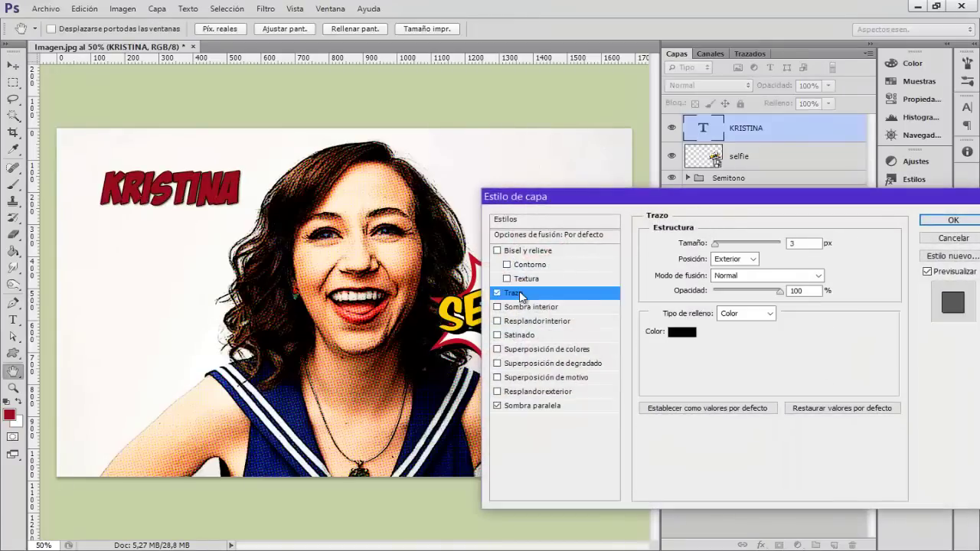
pyautogui.click(668, 335)
pyautogui.moveTo(644, 329); pyautogui.dragTo(572, 216)
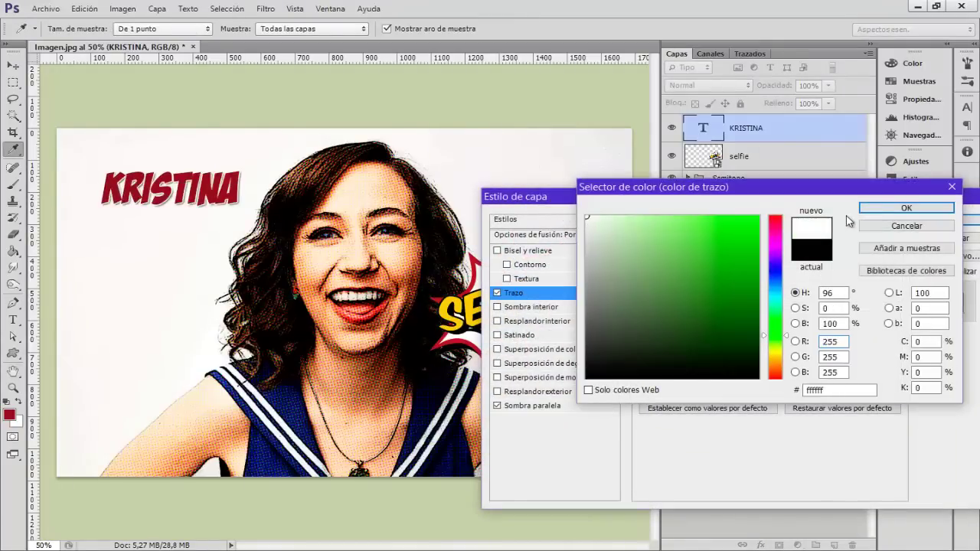
pyautogui.click(905, 207)
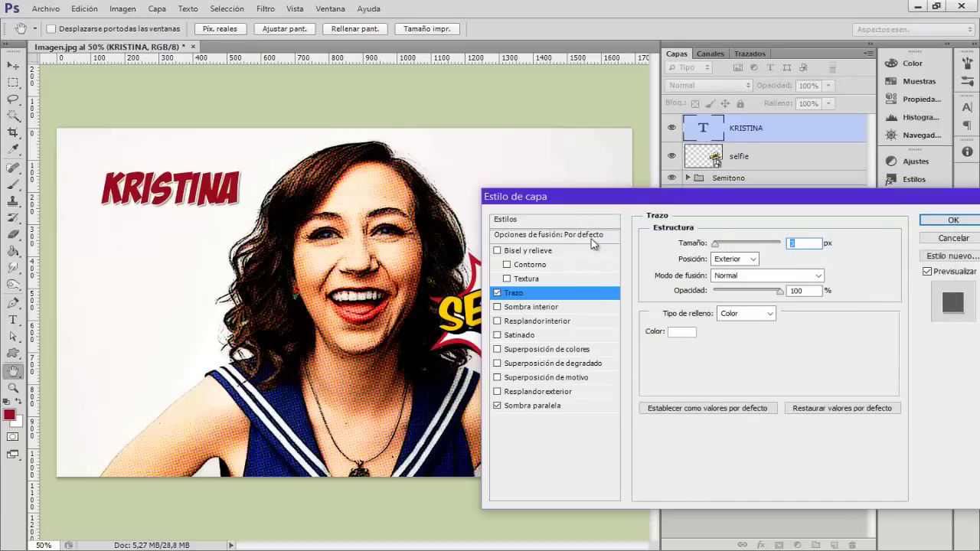
pyautogui.write('6')
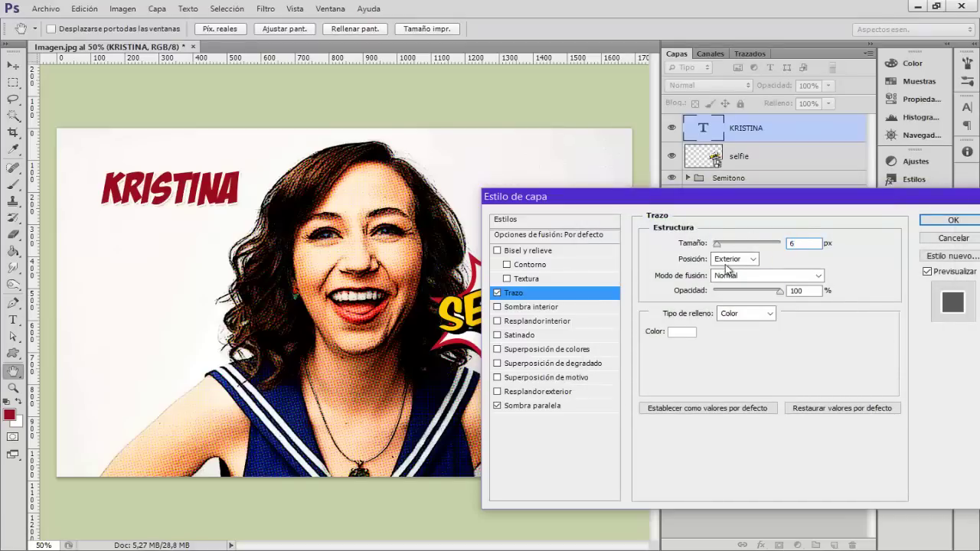
# Step: Add a Normal-blend inner shadow at 100% opacity
pyautogui.click(532, 307)
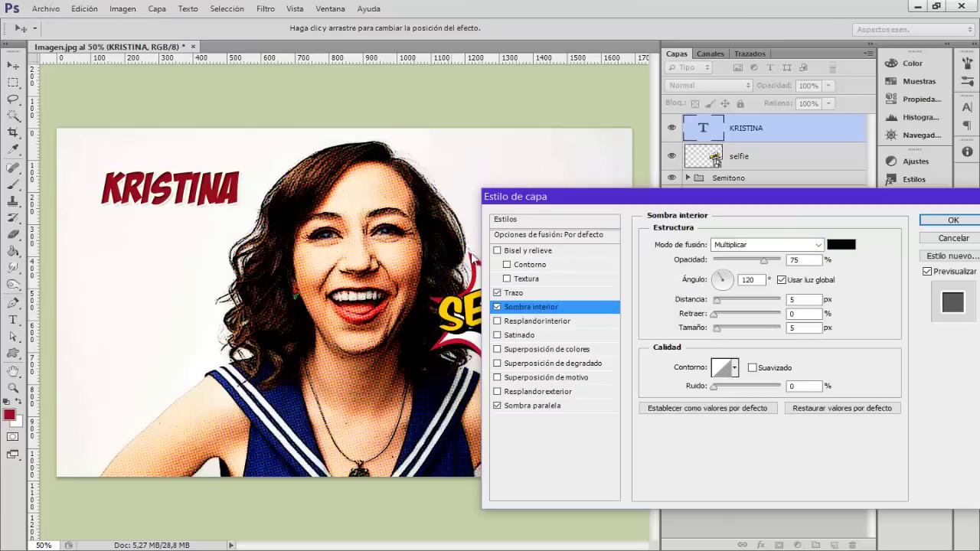
pyautogui.click(739, 245)
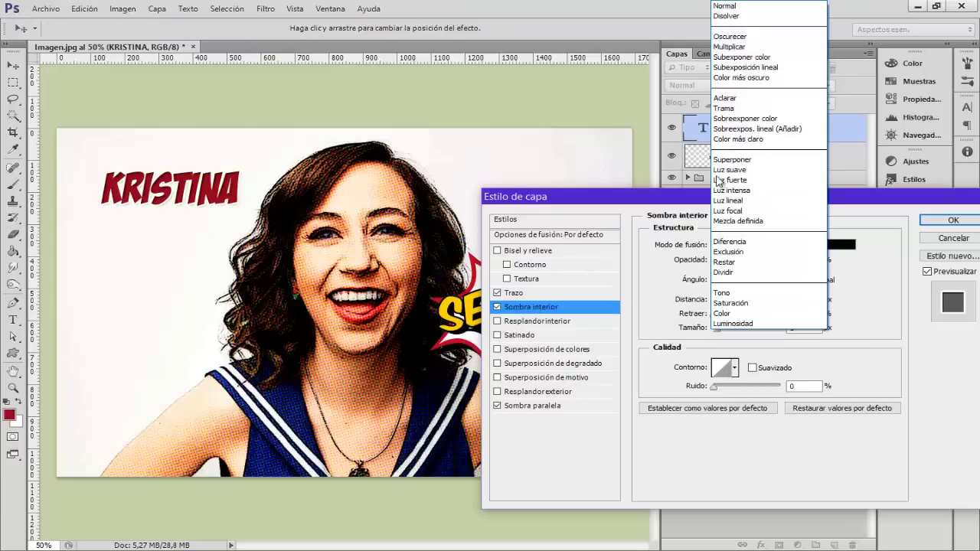
pyautogui.click(728, 7)
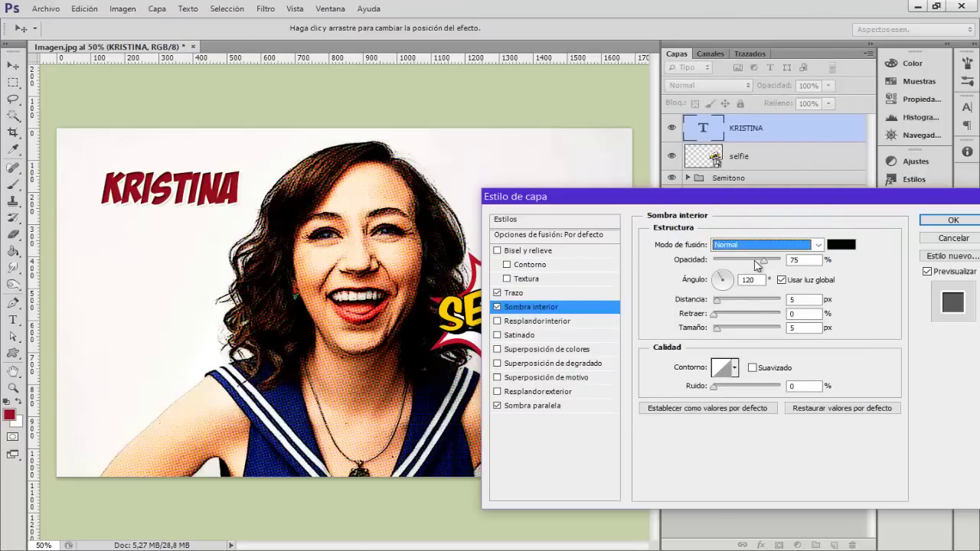
pyautogui.moveTo(762, 260); pyautogui.dragTo(788, 260)
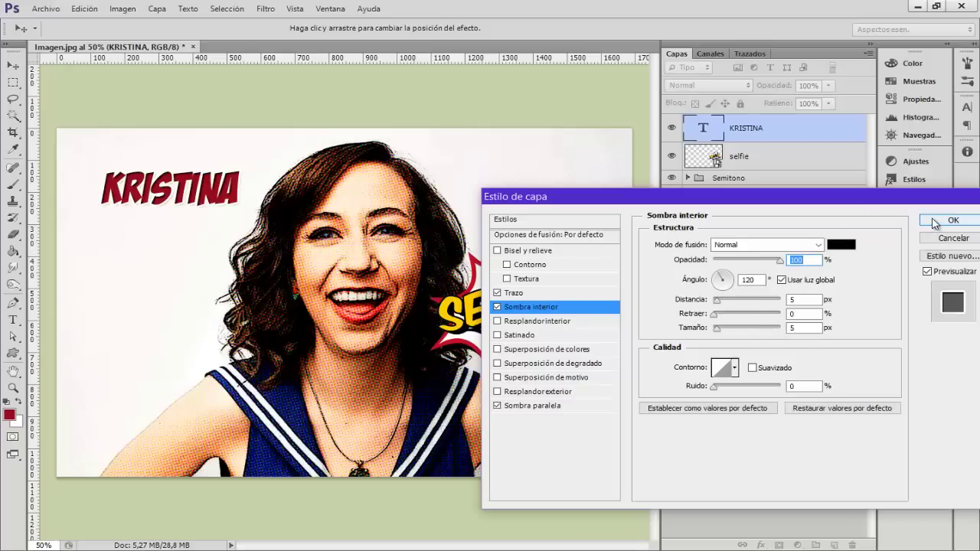
# Step: Make the drop shadow larger, softer and farther from the text, then apply the effects
pyautogui.click(563, 406)
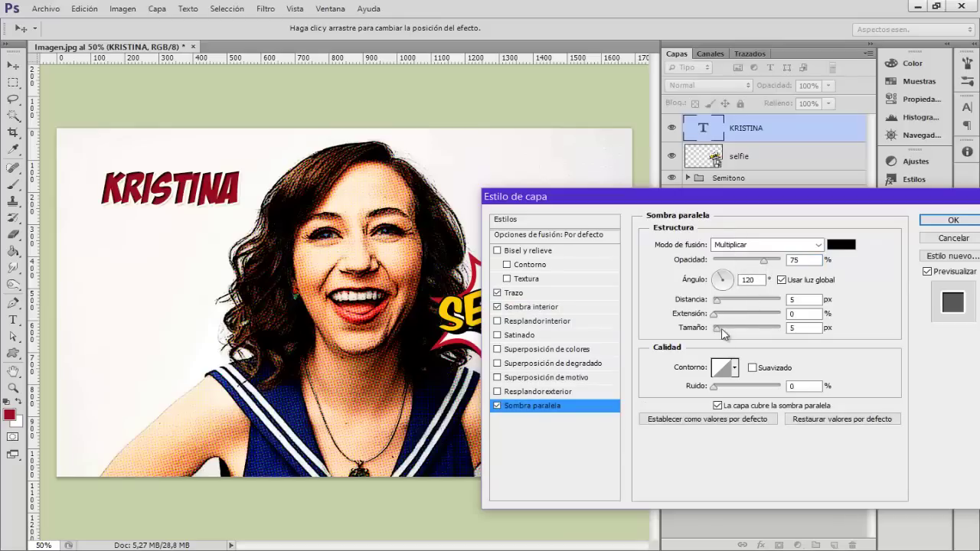
pyautogui.moveTo(718, 333); pyautogui.dragTo(723, 330)
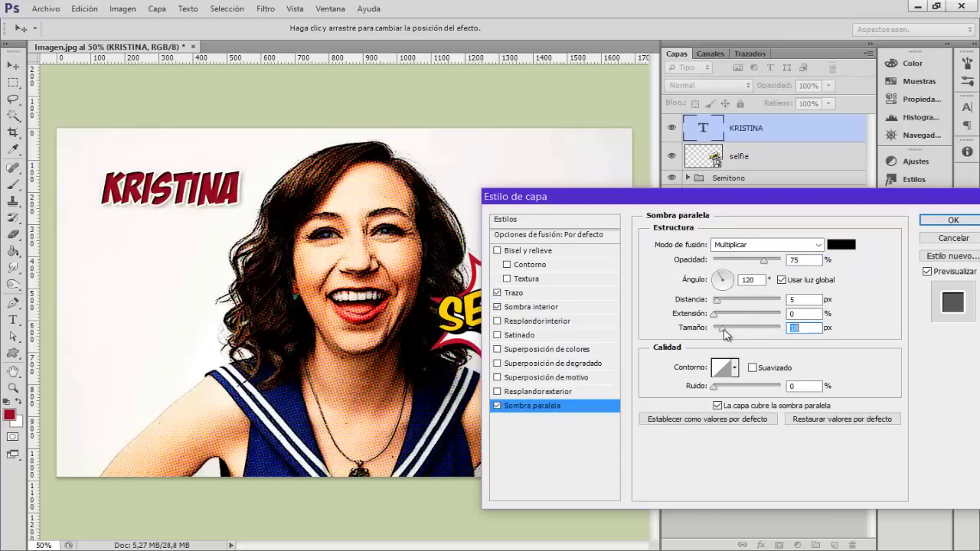
pyautogui.moveTo(716, 299); pyautogui.dragTo(721, 299)
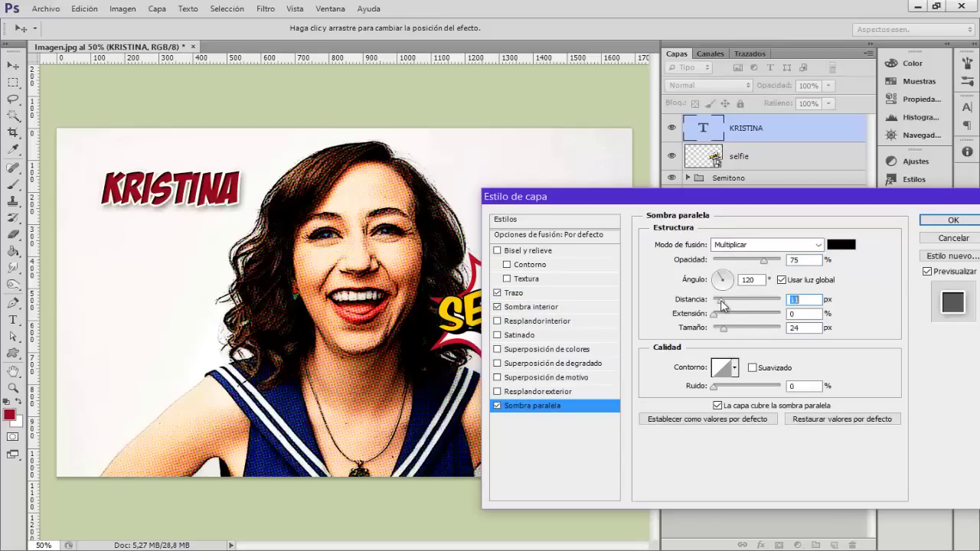
pyautogui.click(936, 221)
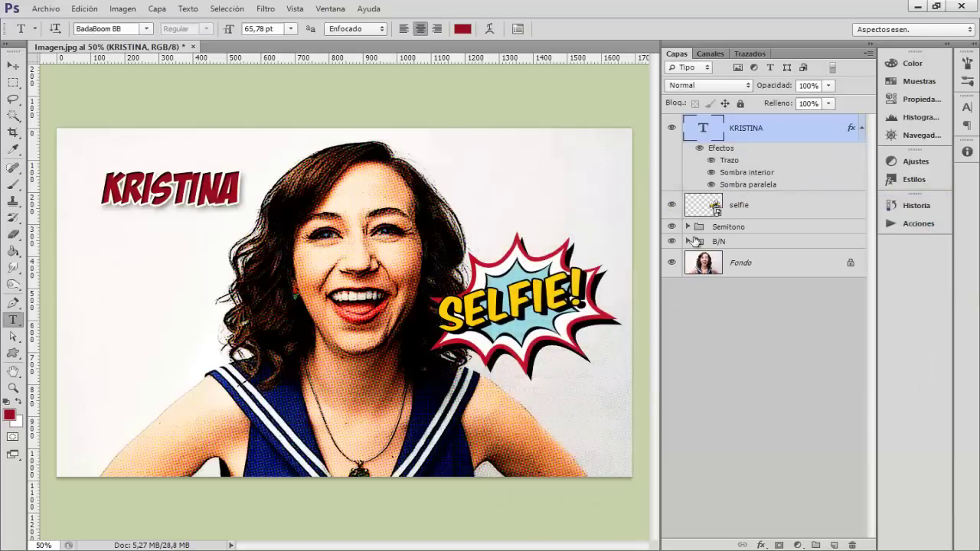